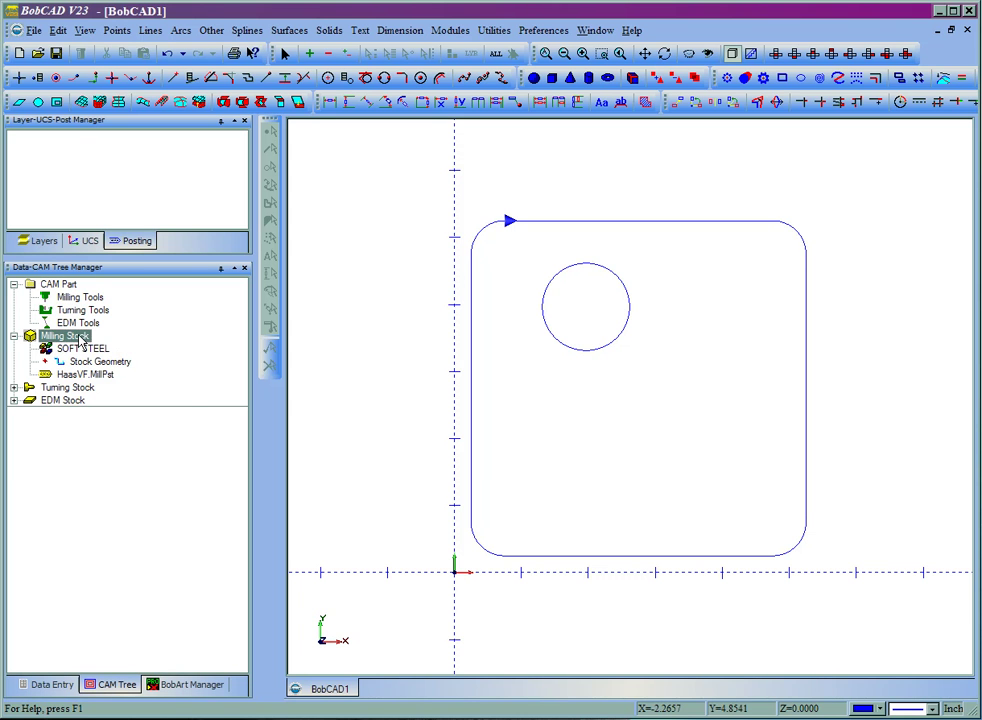
# Add a Mill 2 Axis Profiling feature to the Milling Stock and expand Profile to show Rough and Finish
pyautogui.rightClick(88, 342)
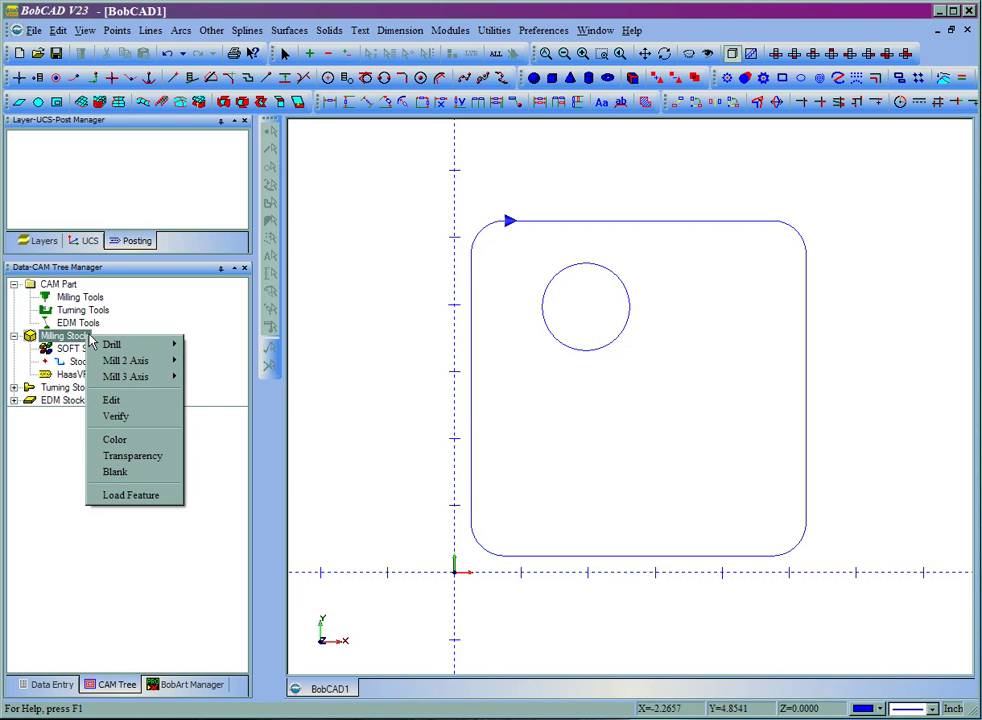
pyautogui.moveTo(155, 369)
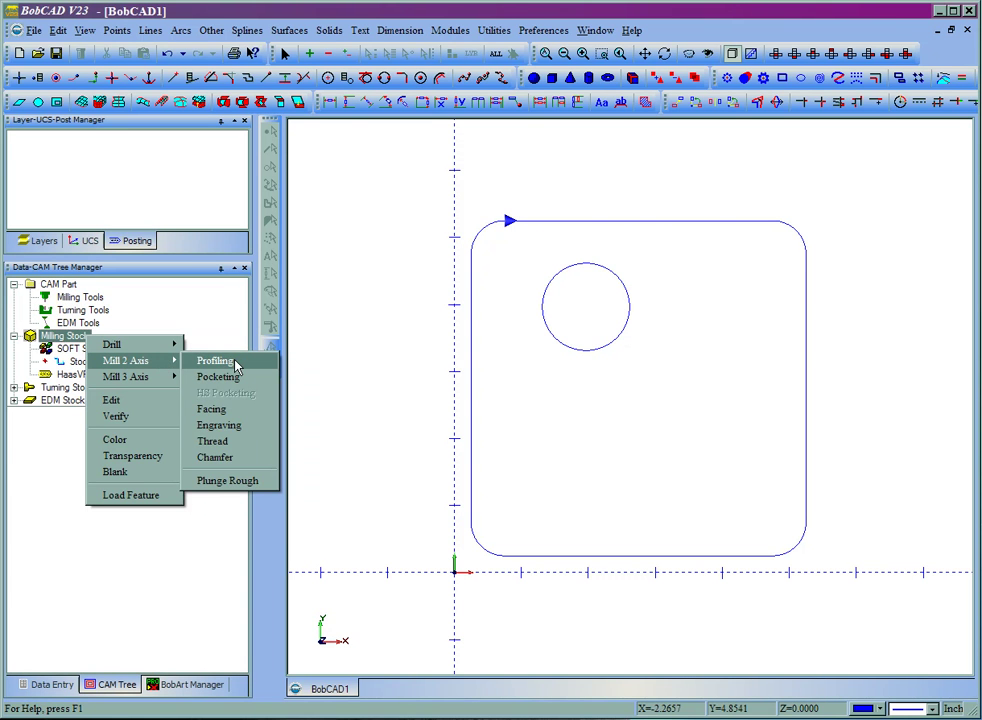
pyautogui.click(236, 367)
pyautogui.click(68, 388)
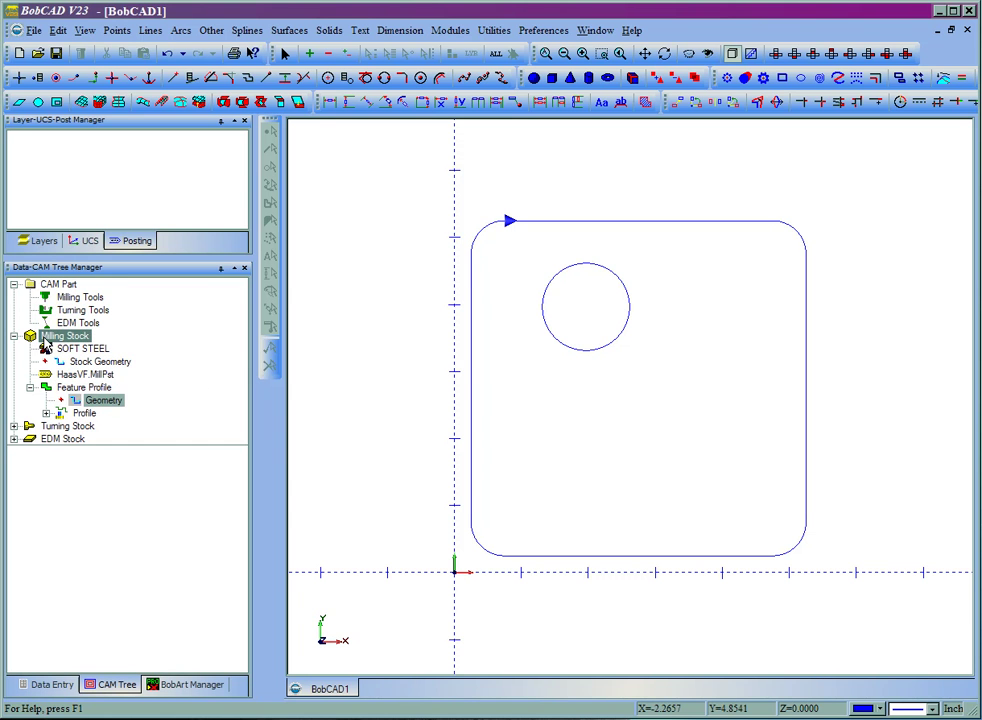
pyautogui.click(58, 400)
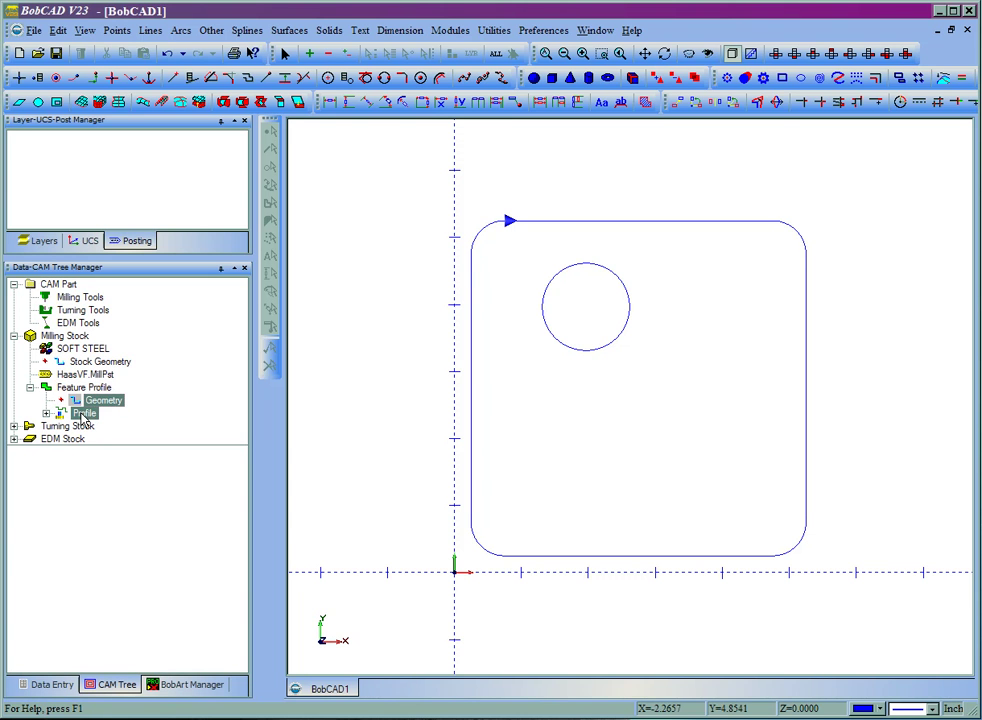
pyautogui.click(84, 413)
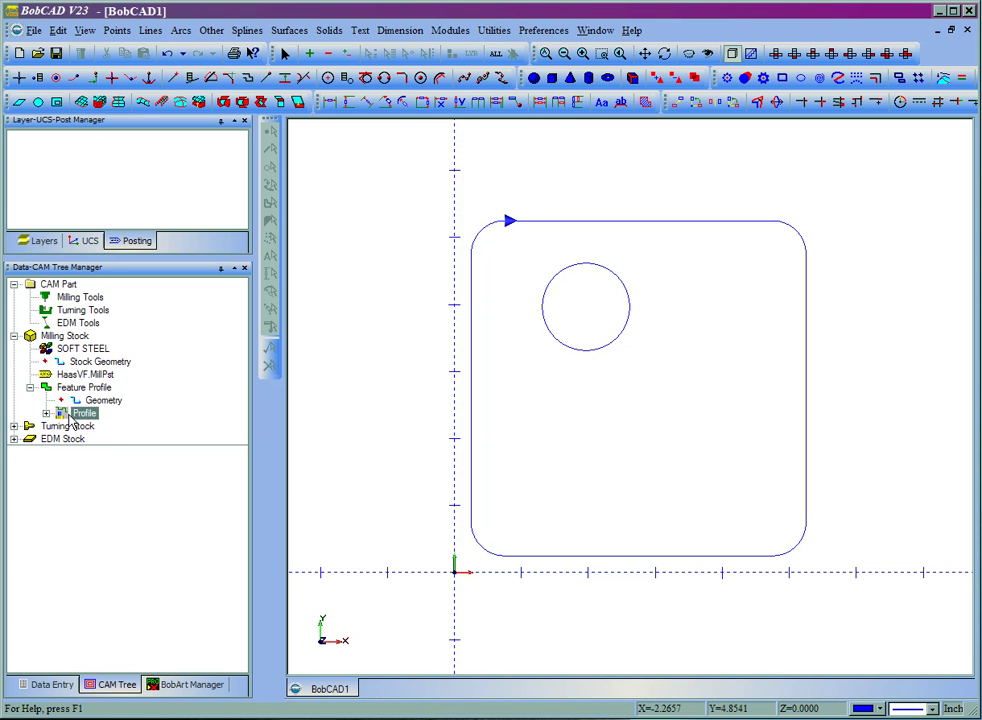
pyautogui.click(46, 413)
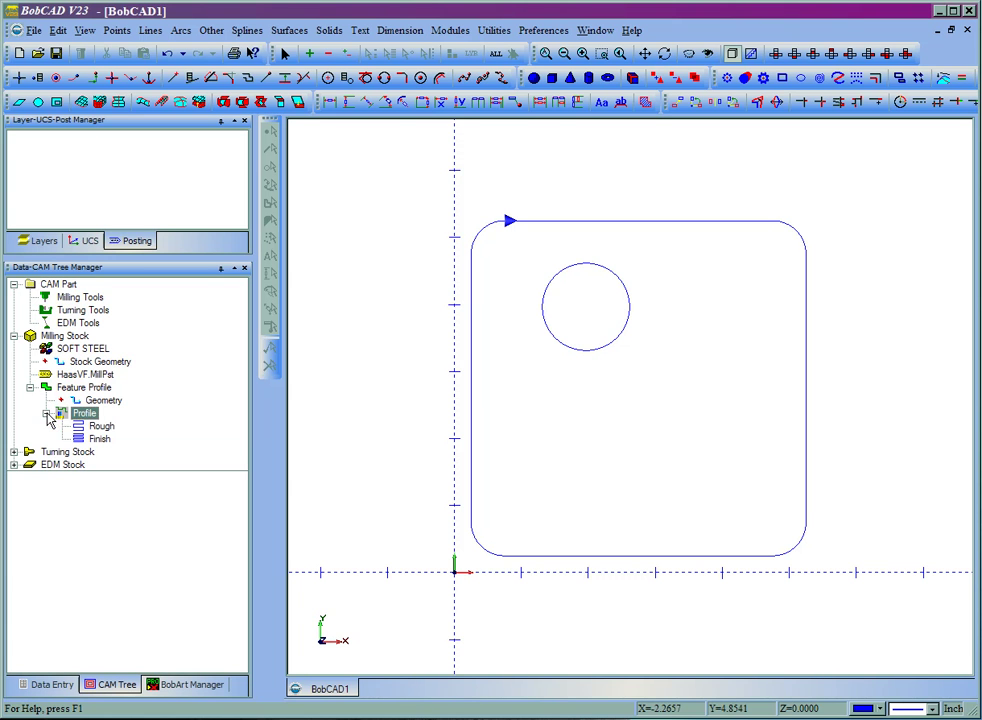
pyautogui.click(104, 429)
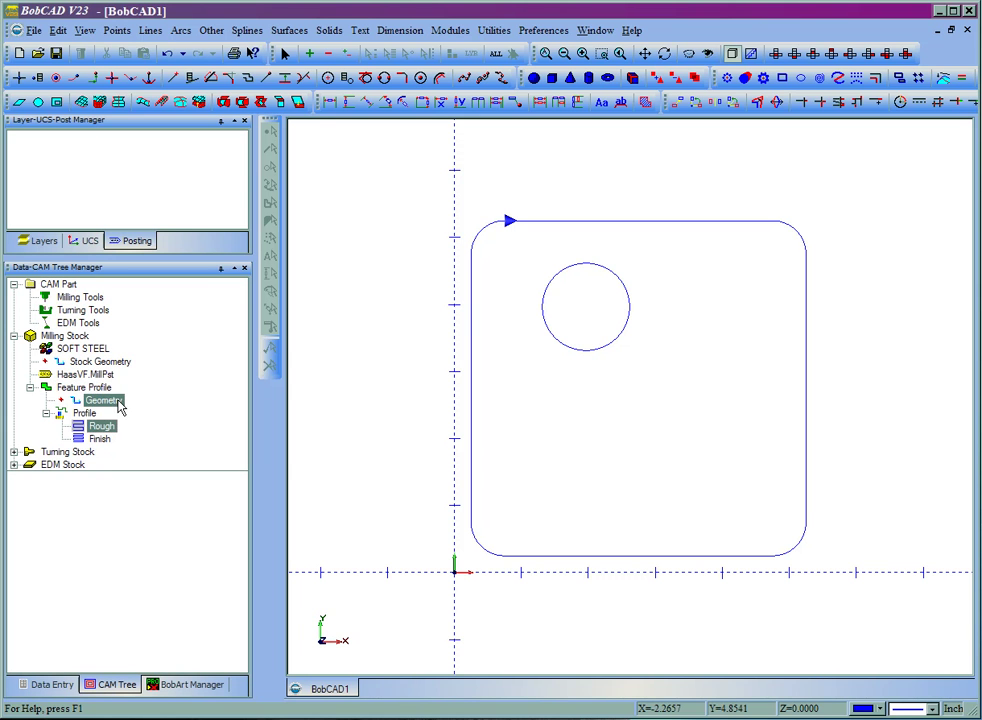
pyautogui.rightClick(119, 405)
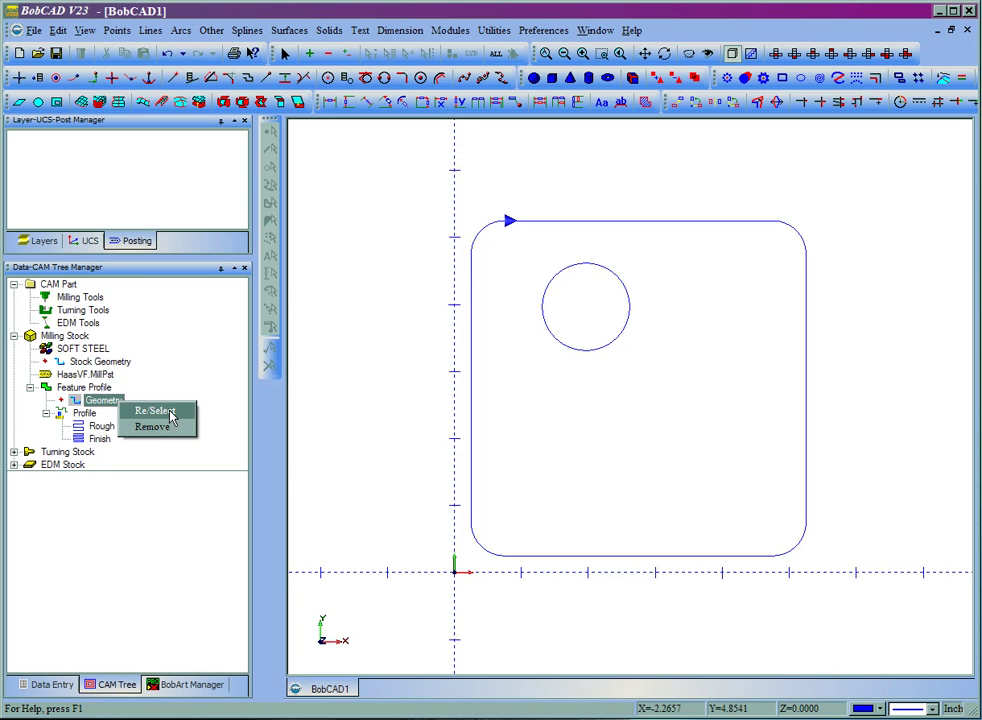
# Reselect the profile geometry as the rounded-rectangle outline chain and confirm with OK
pyautogui.click(171, 416)
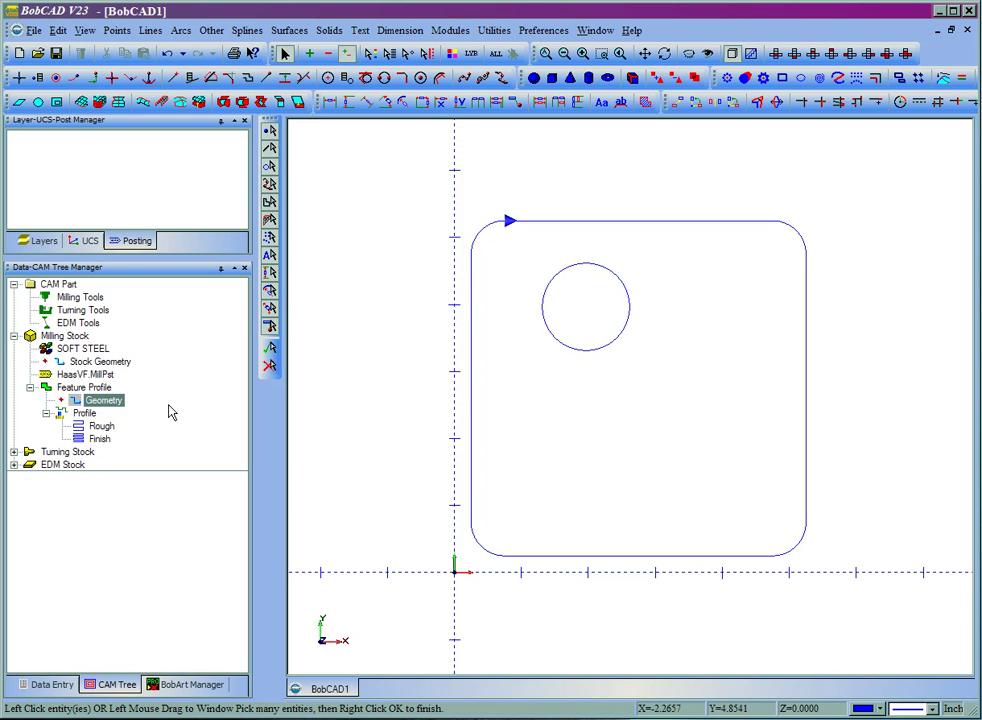
pyautogui.click(90, 388)
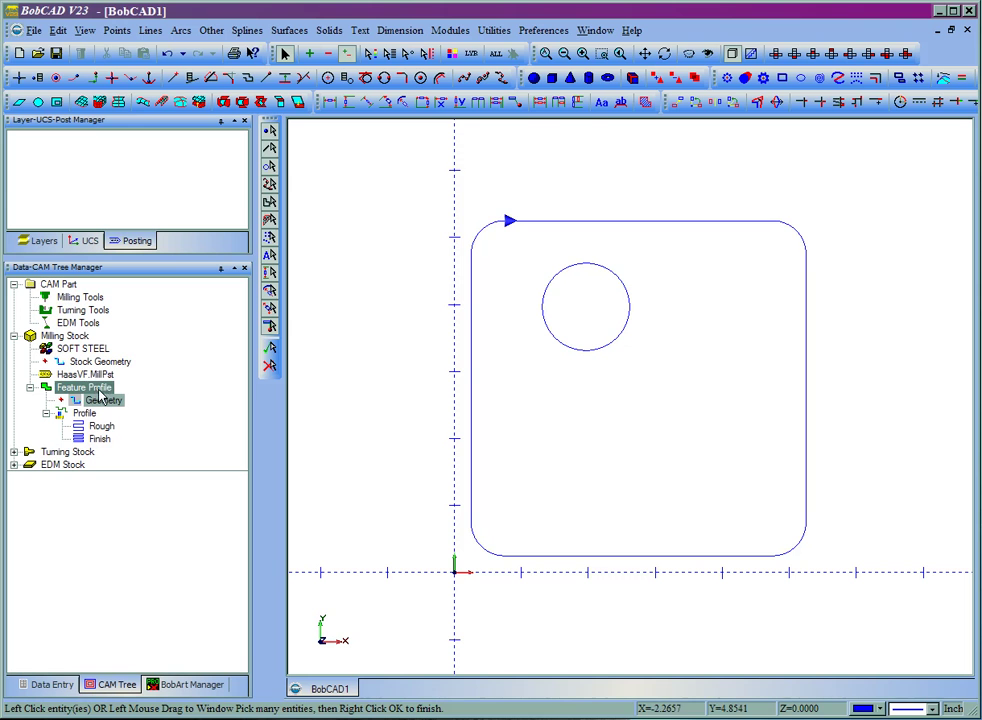
pyautogui.click(513, 222)
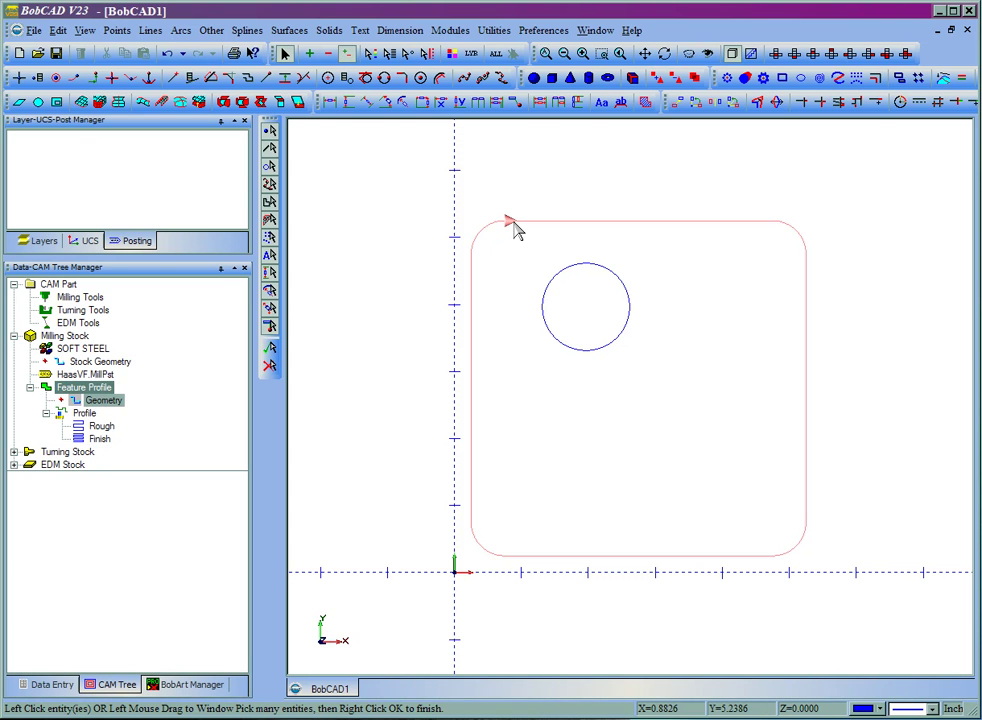
pyautogui.rightClick(402, 270)
pyautogui.click(428, 276)
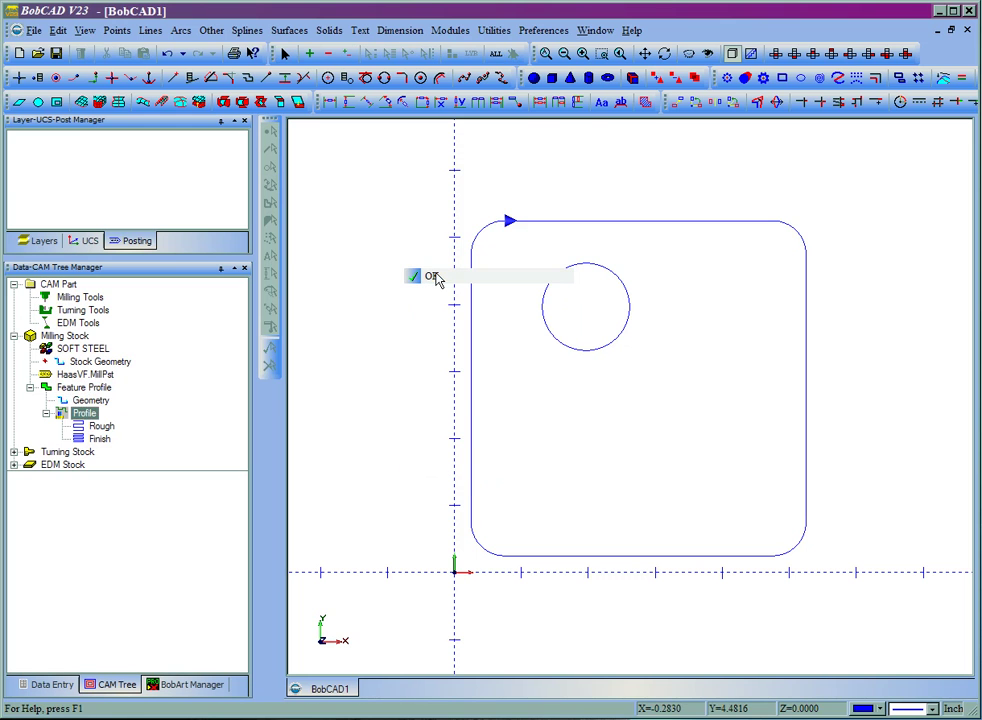
# Check the feature's Geometry and Profile entries in the CAM tree
pyautogui.click(60, 402)
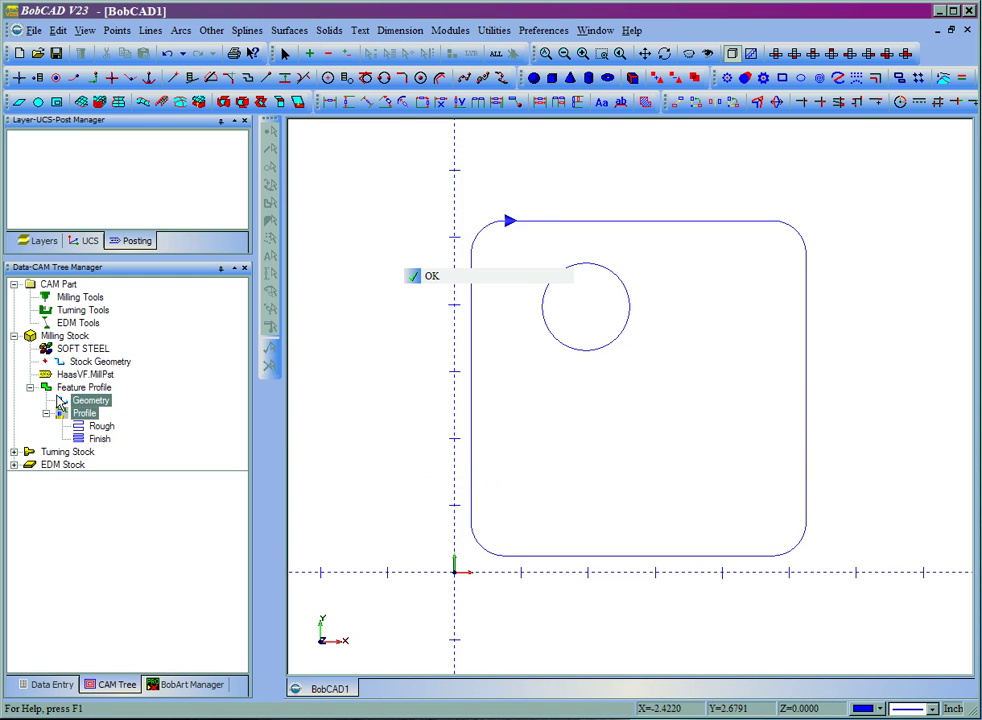
pyautogui.click(81, 415)
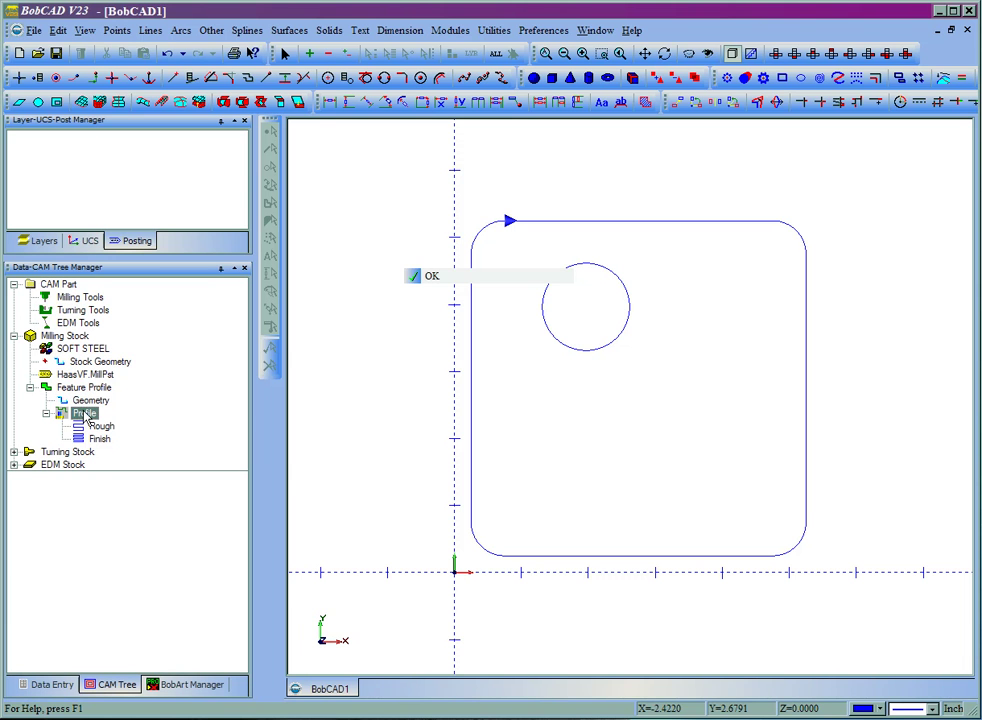
pyautogui.click(91, 402)
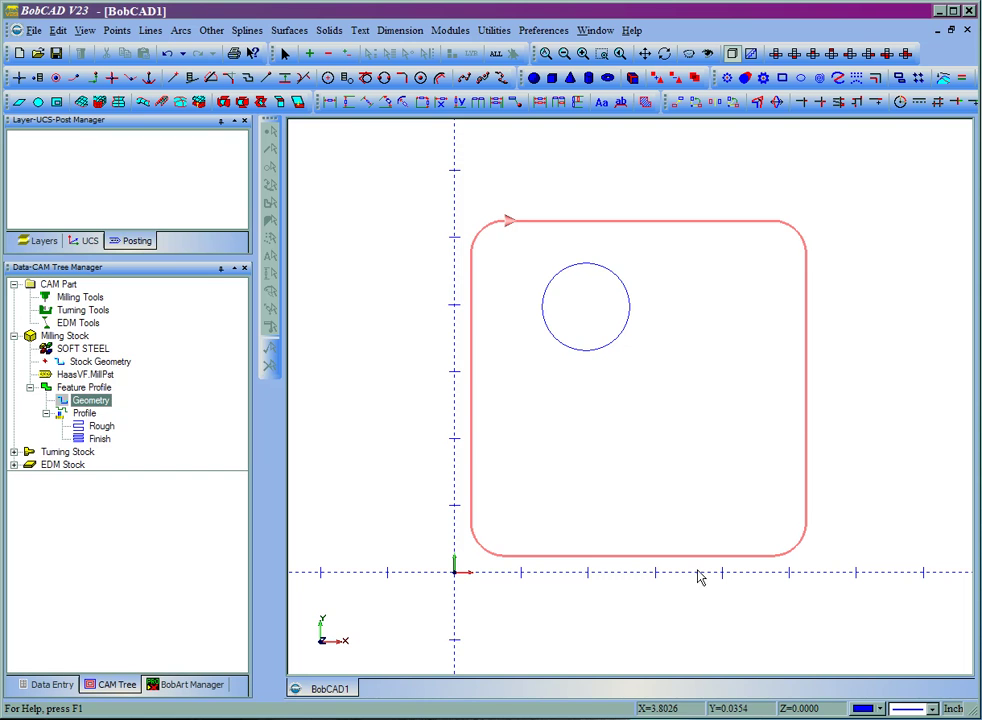
pyautogui.click(87, 416)
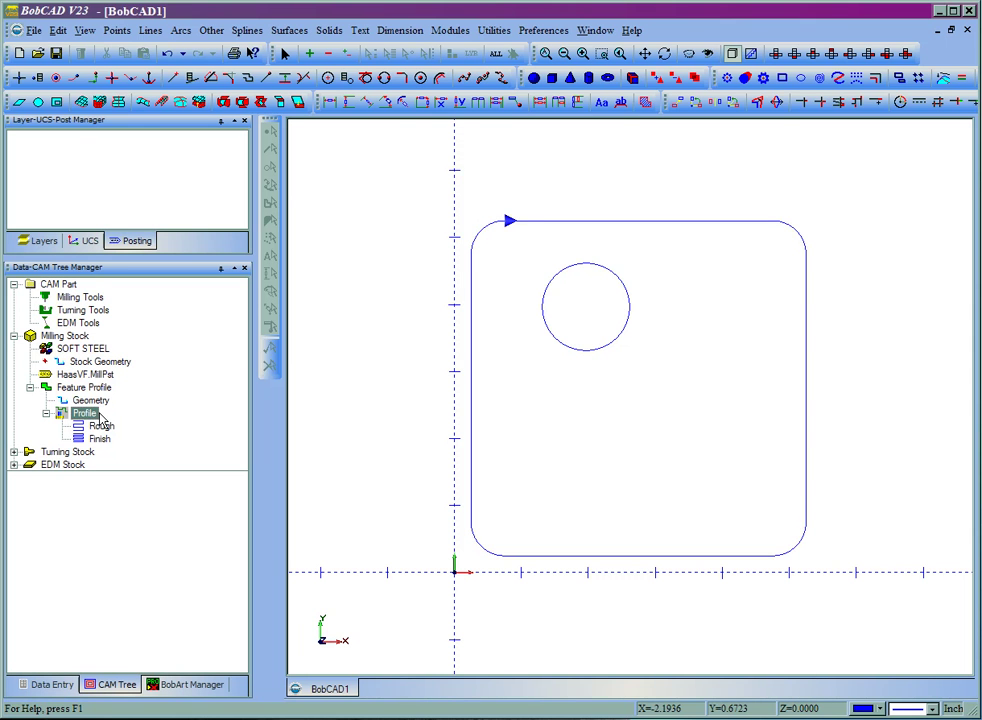
pyautogui.rightClick(102, 420)
# In the Profile settings, offset the tool left, set total depth 25 and a right-angle lead in
pyautogui.click(120, 423)
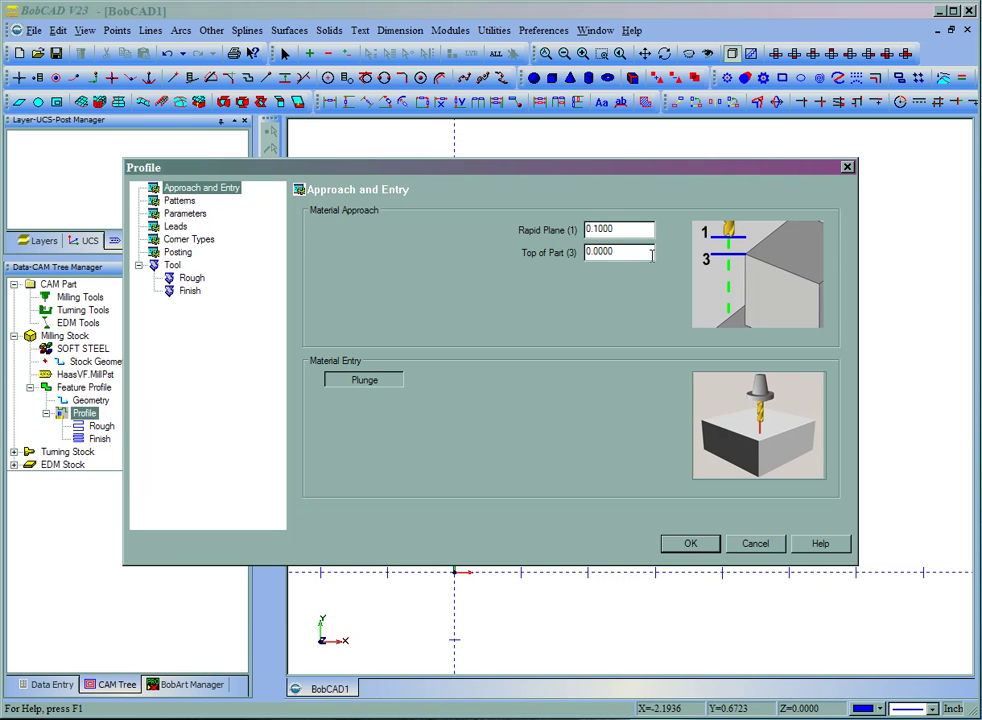
pyautogui.click(180, 201)
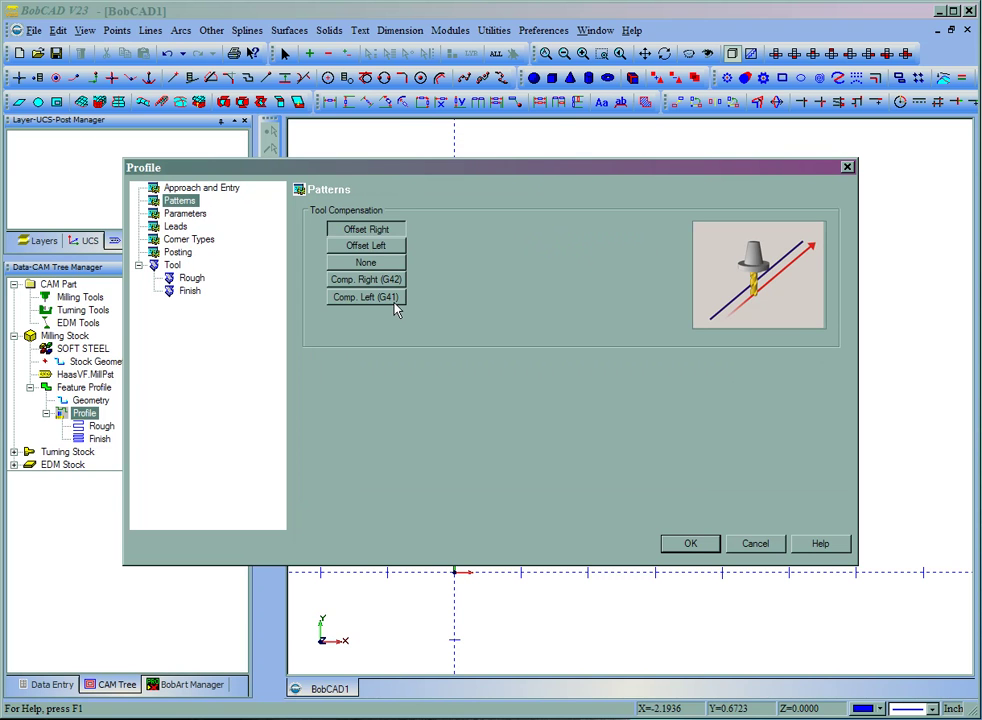
pyautogui.click(375, 246)
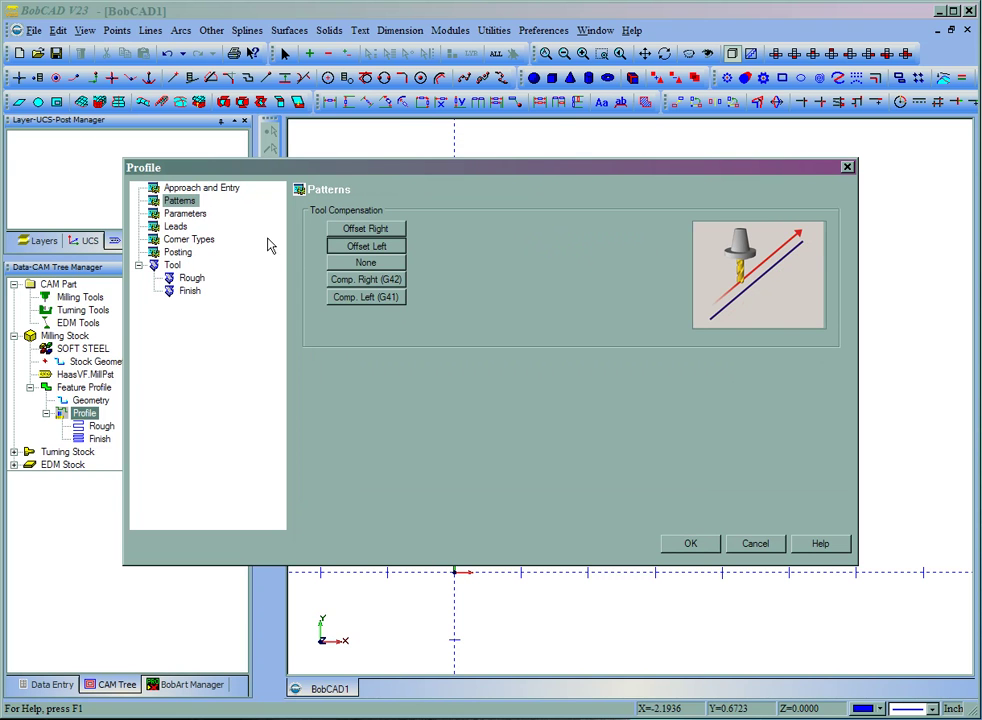
pyautogui.click(184, 215)
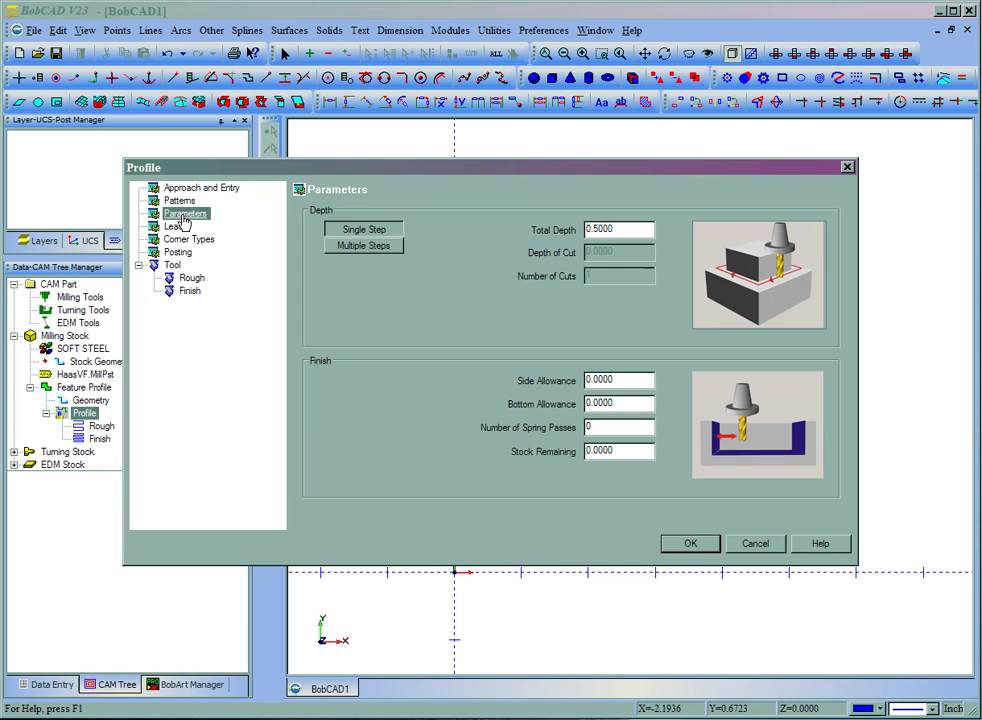
pyautogui.doubleClick(636, 228)
pyautogui.write('25')
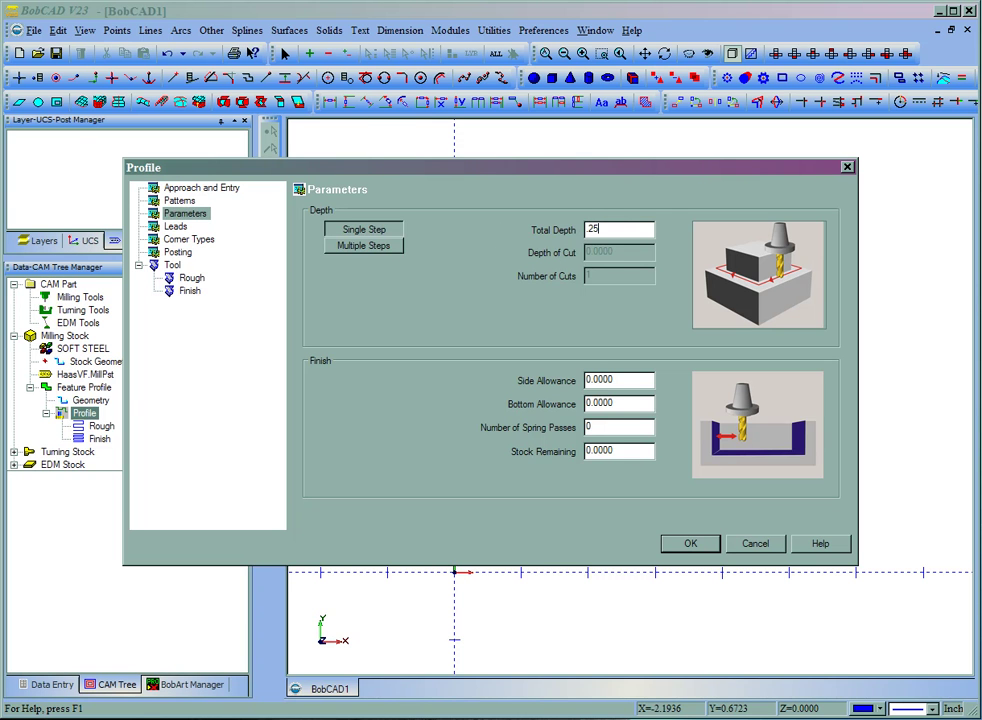
pyautogui.click(180, 227)
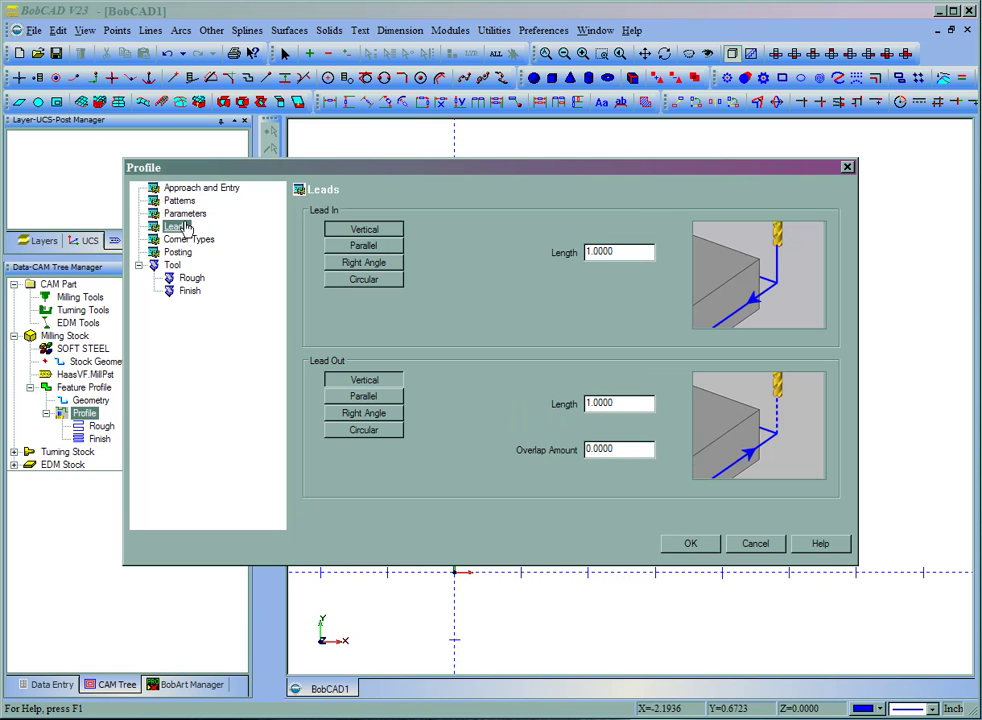
pyautogui.click(366, 263)
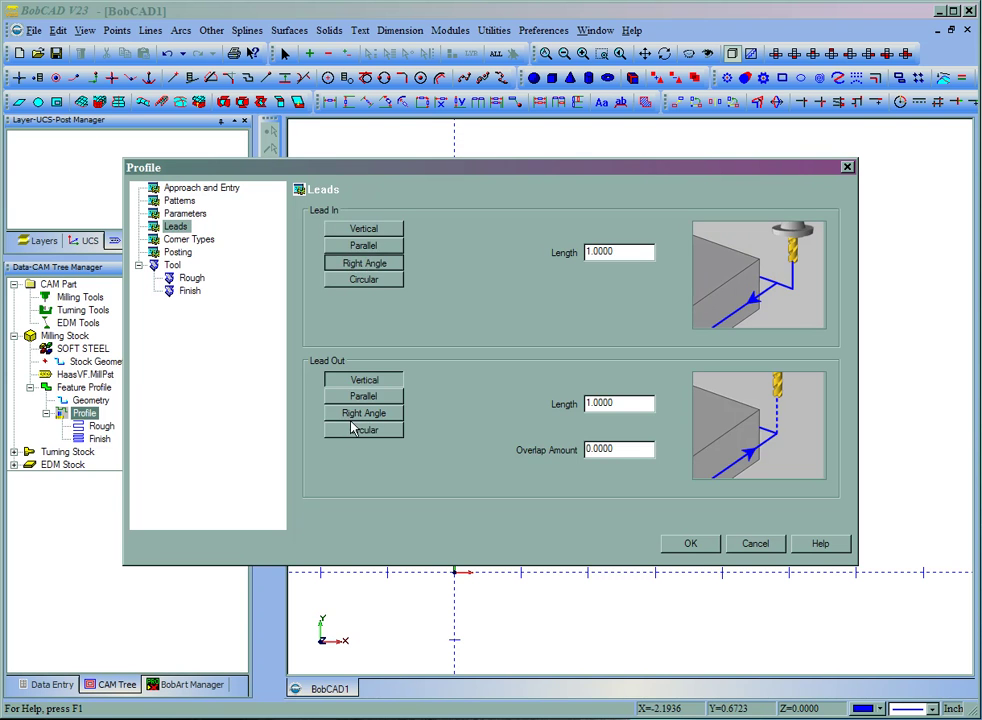
# Make both the external and internal corner types Round
pyautogui.click(205, 242)
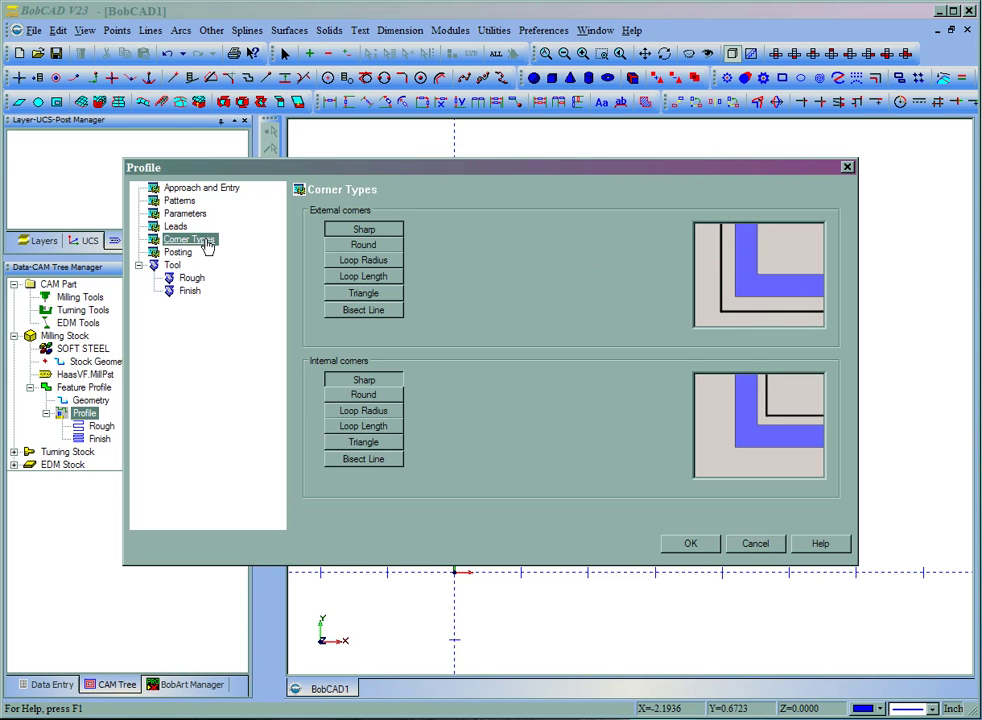
pyautogui.click(364, 245)
pyautogui.click(364, 395)
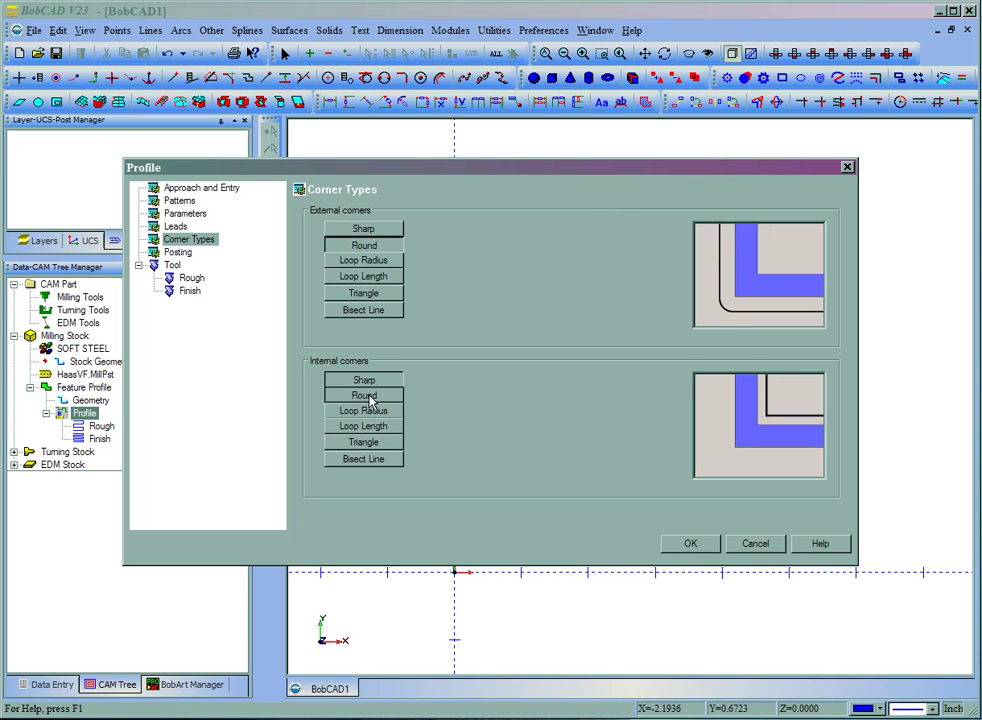
pyautogui.click(177, 253)
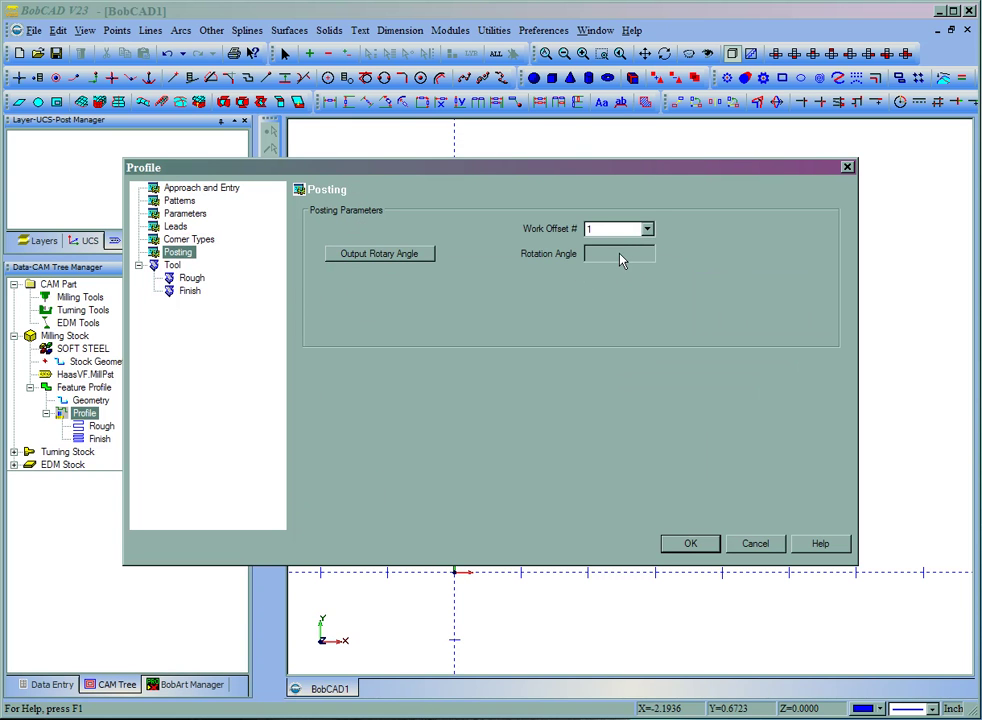
# Set the rough tool diameter to .25, review the finish tool, and accept the profile settings
pyautogui.click(190, 278)
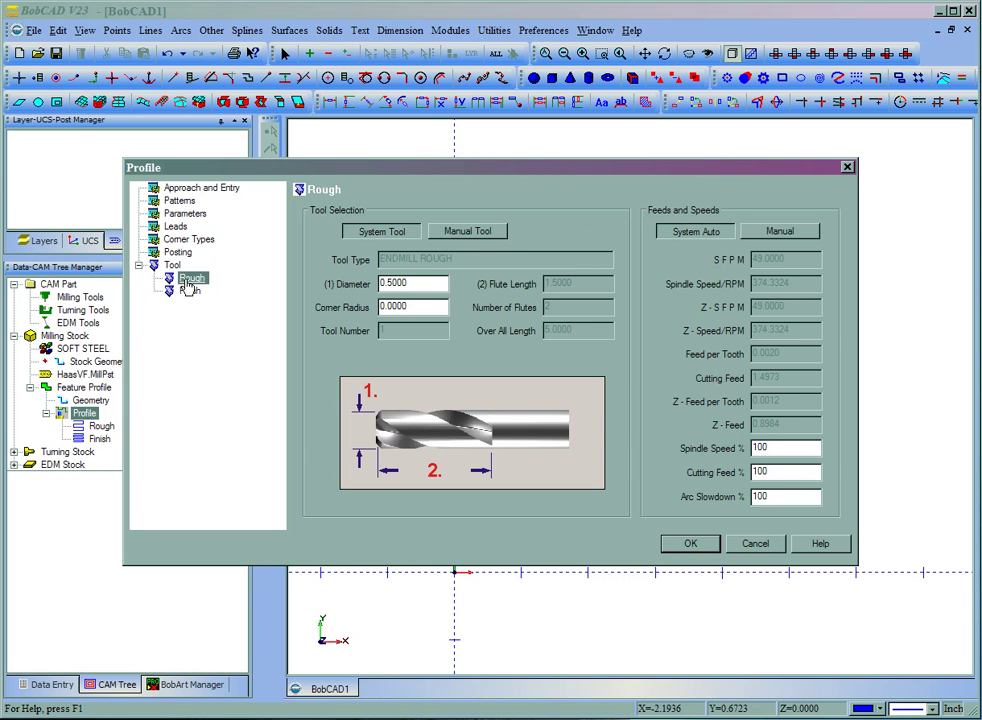
pyautogui.doubleClick(405, 284)
pyautogui.press('BackSpace')
pyautogui.write('.25')
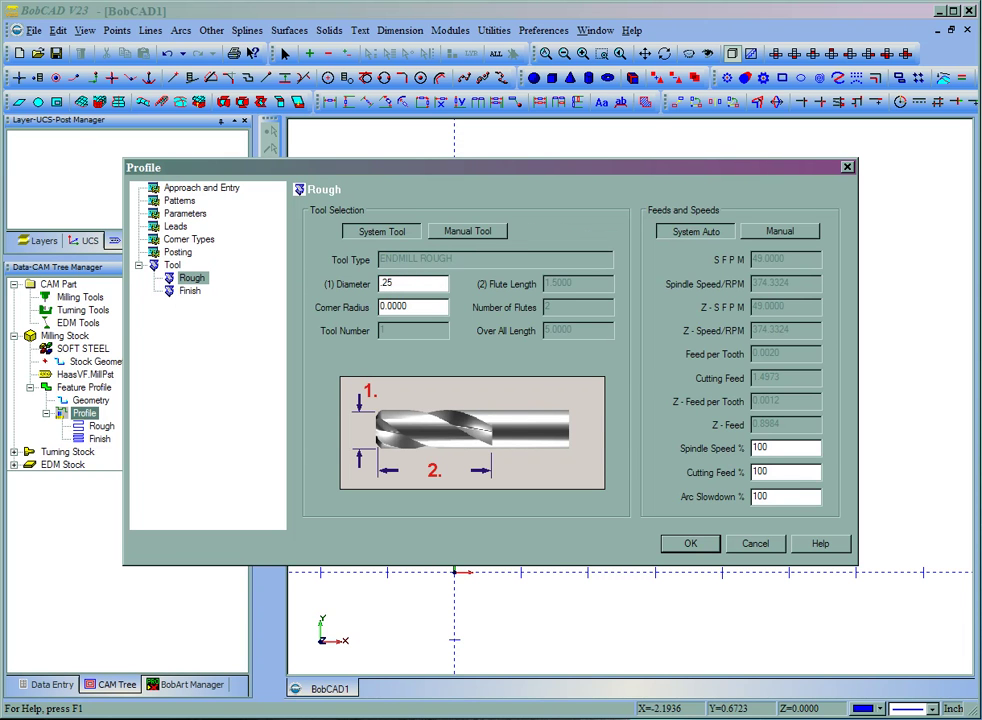
pyautogui.click(189, 291)
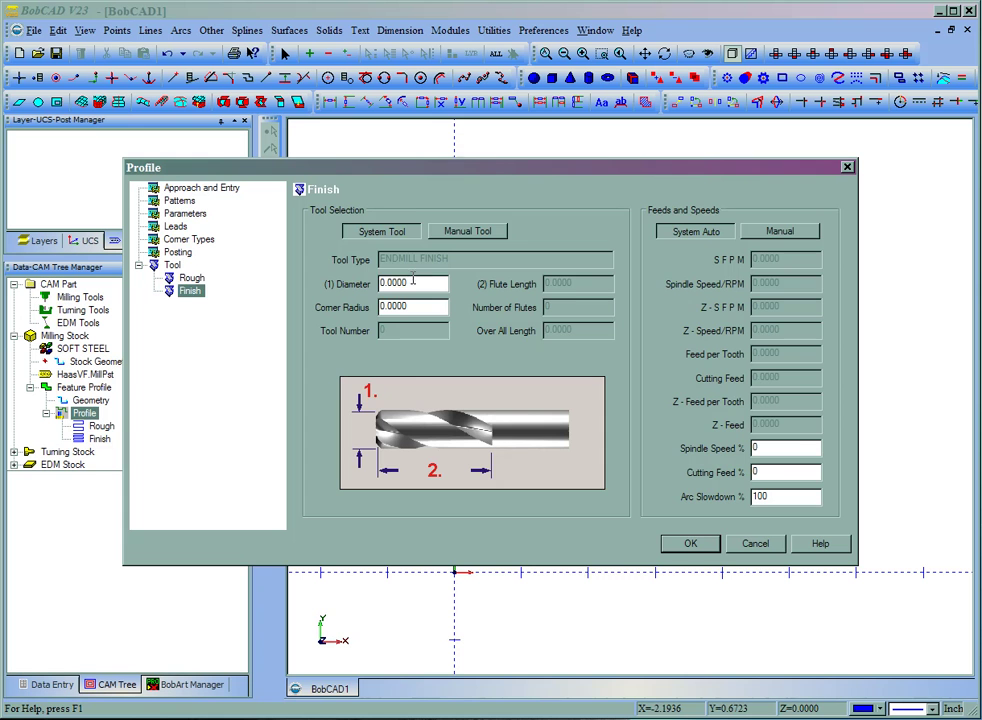
pyautogui.moveTo(412, 281); pyautogui.dragTo(381, 283)
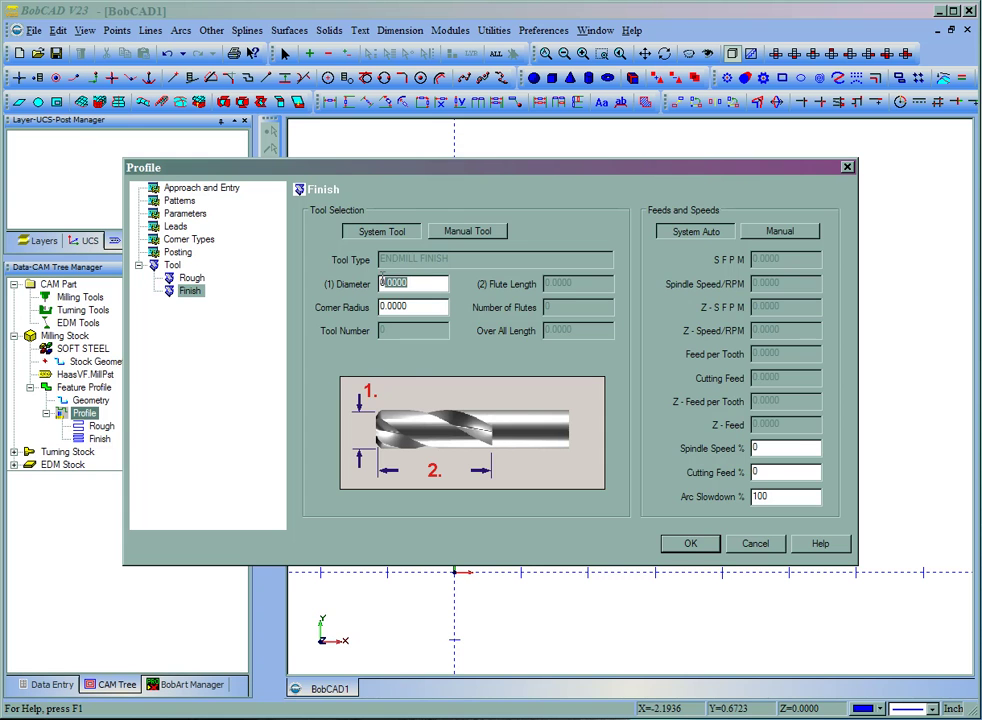
pyautogui.click(684, 545)
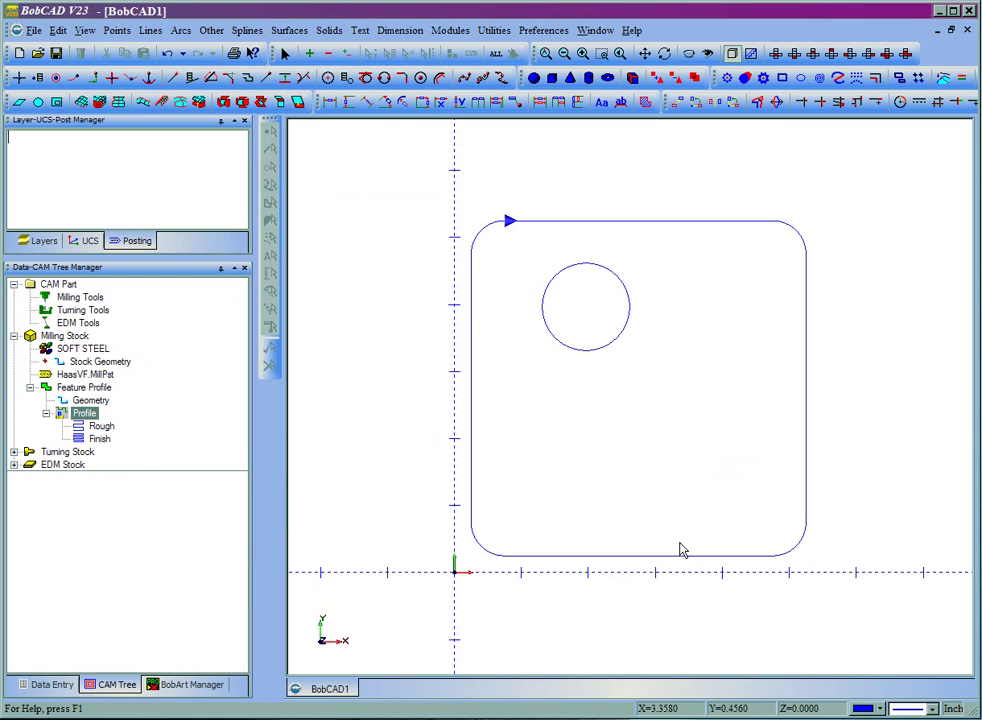
# Compute the profile toolpath, then add a Mill 2 Axis Pocketing feature to the Milling Stock
pyautogui.rightClick(88, 421)
pyautogui.click(108, 442)
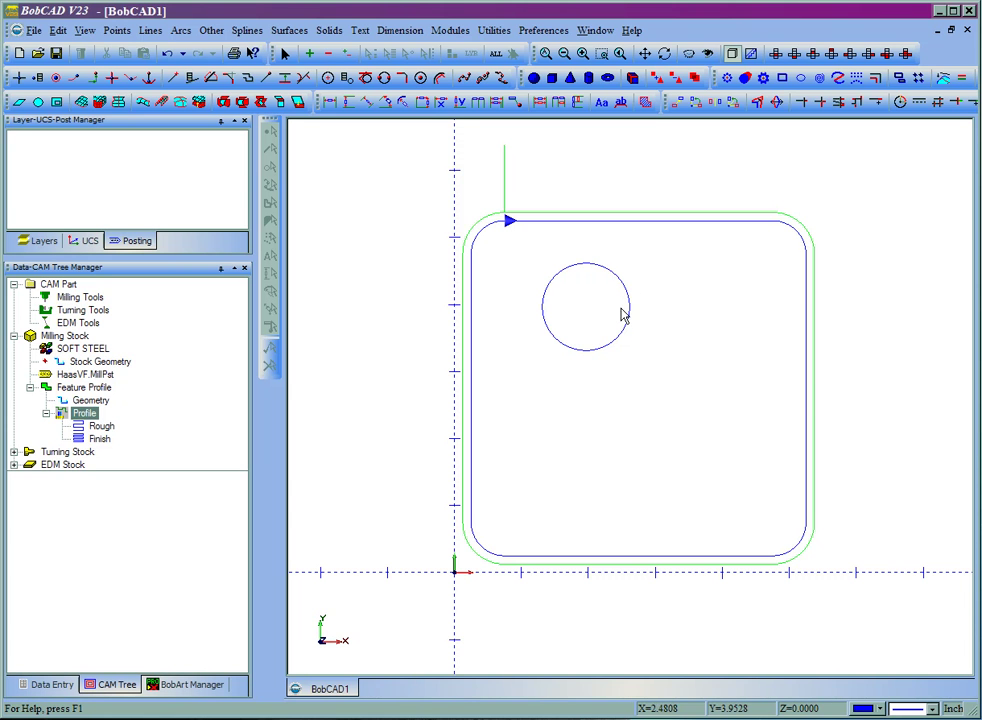
pyautogui.click(76, 336)
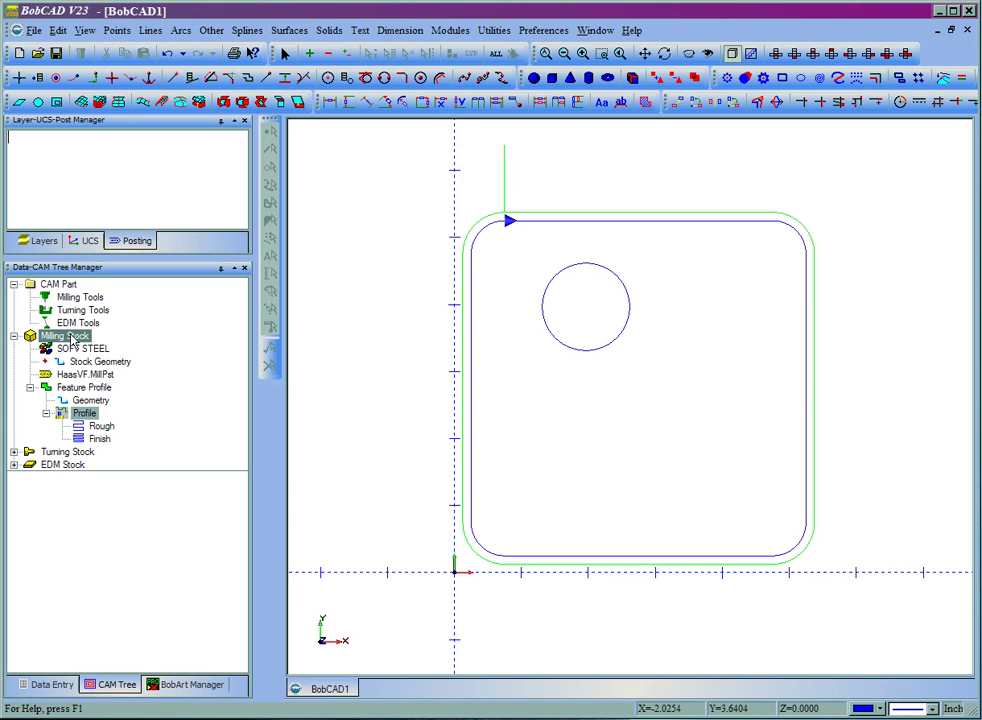
pyautogui.rightClick(87, 341)
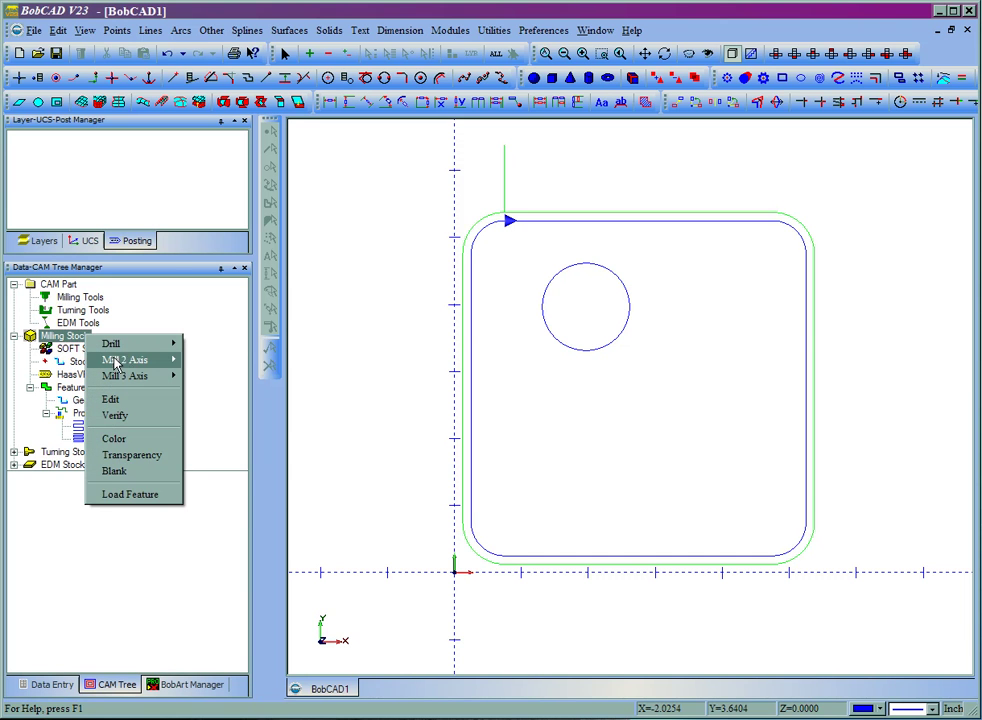
pyautogui.moveTo(136, 359)
pyautogui.click(218, 375)
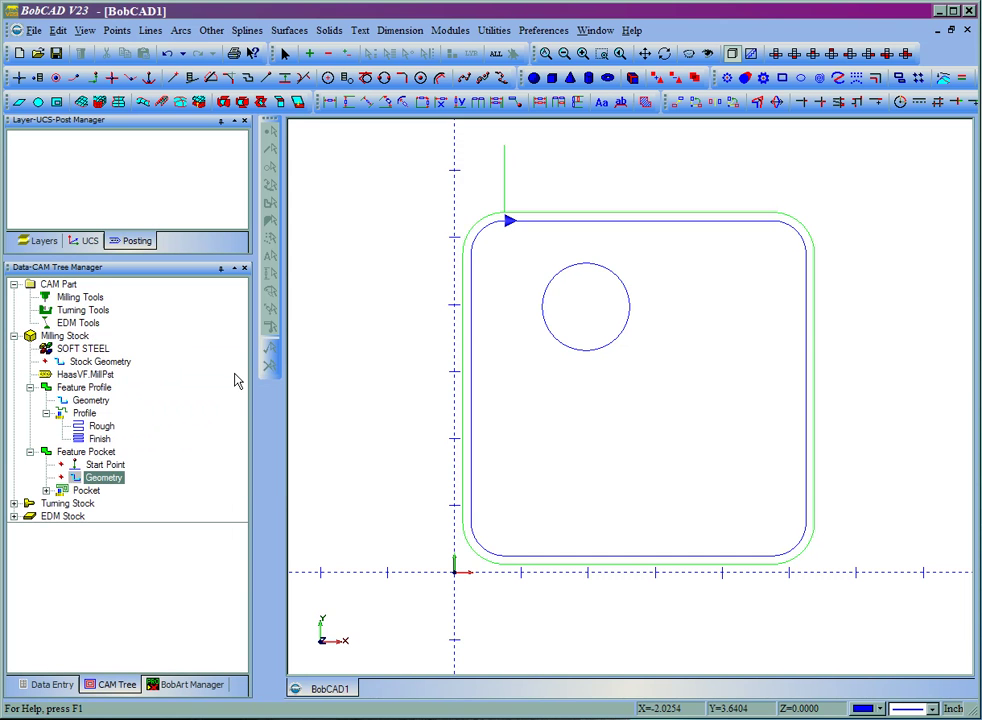
pyautogui.click(104, 479)
# Pick the inner circle as the Feature Pocket geometry and confirm with OK
pyautogui.click(115, 466)
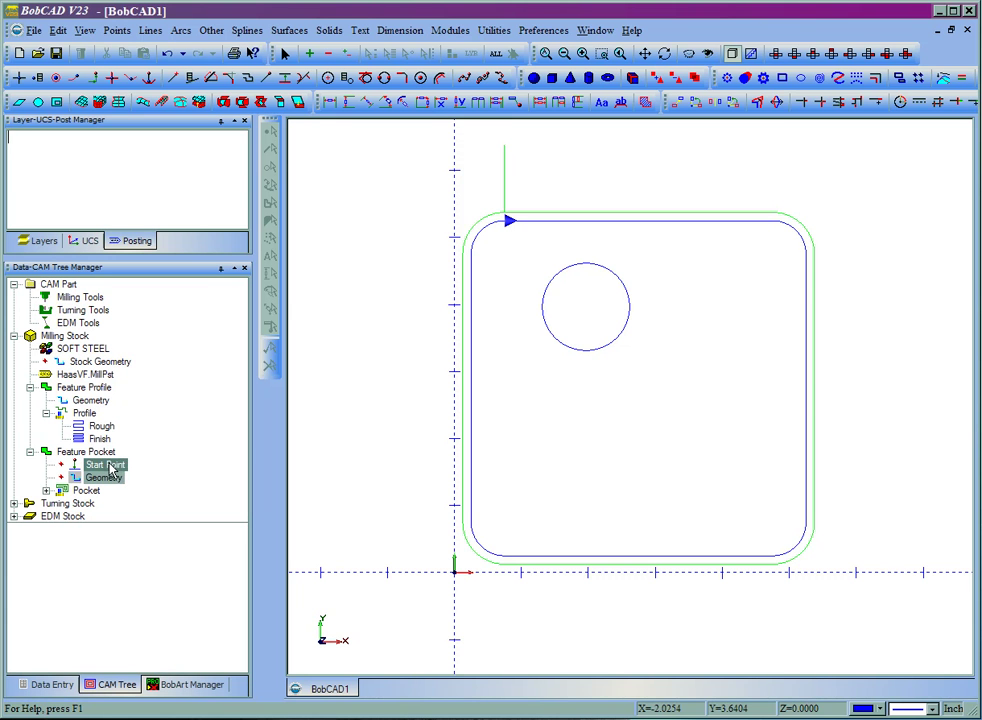
pyautogui.click(102, 477)
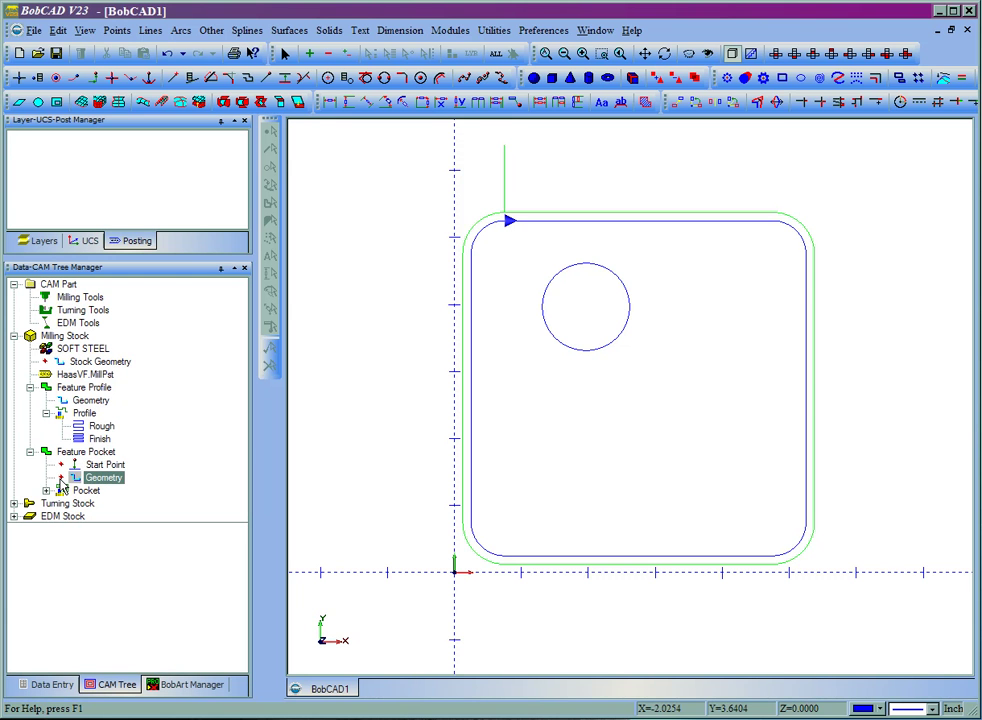
pyautogui.rightClick(119, 483)
pyautogui.click(150, 489)
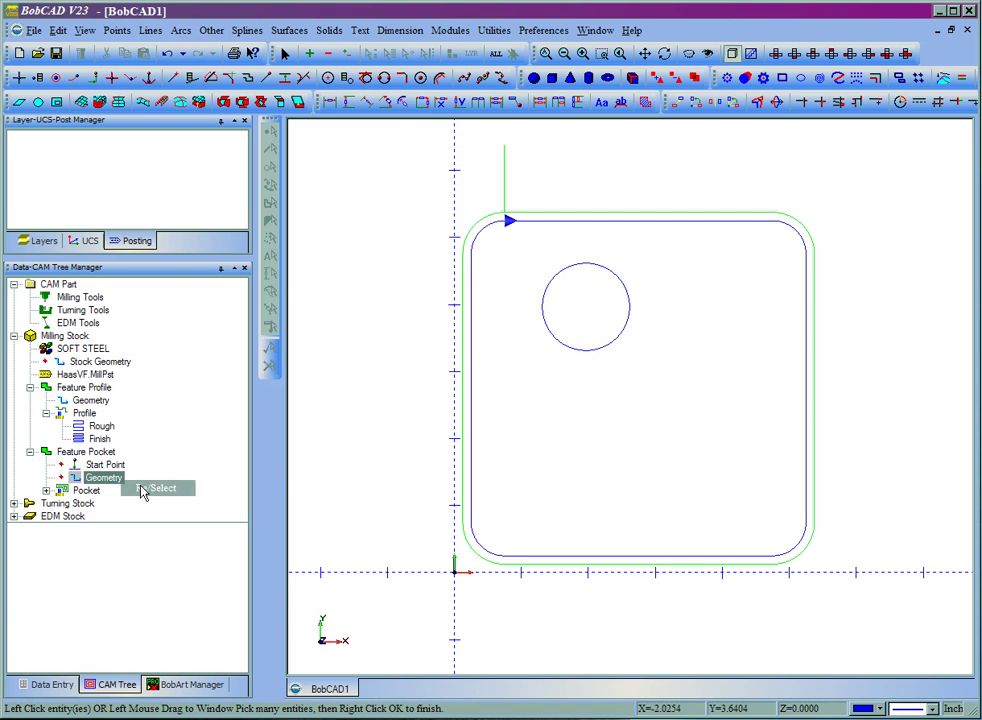
pyautogui.click(556, 339)
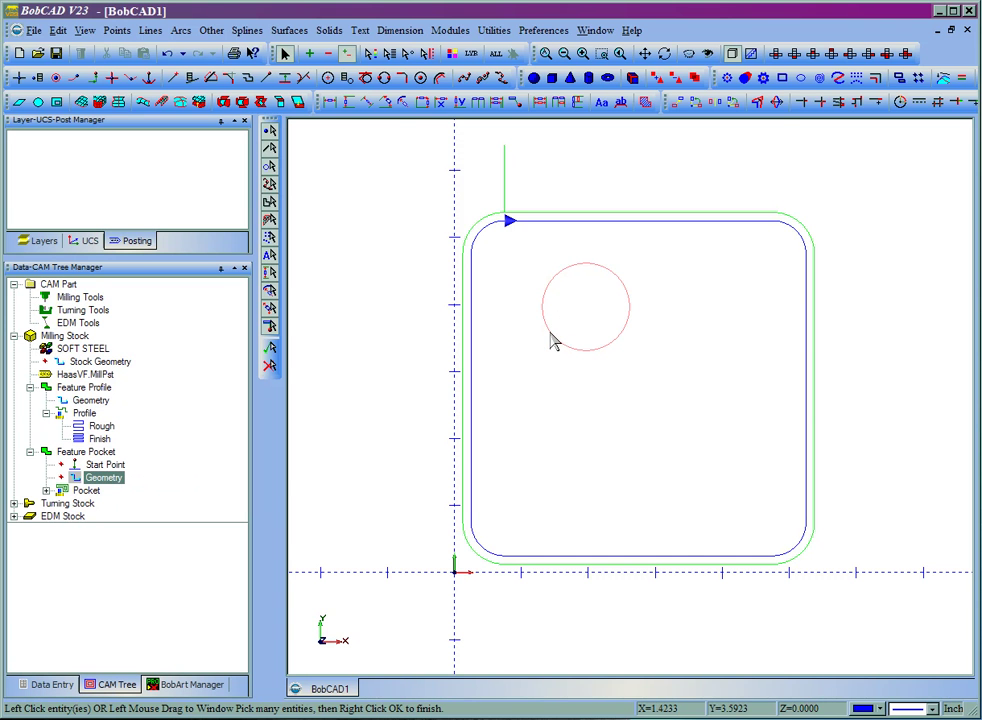
pyautogui.rightClick(513, 344)
pyautogui.click(548, 354)
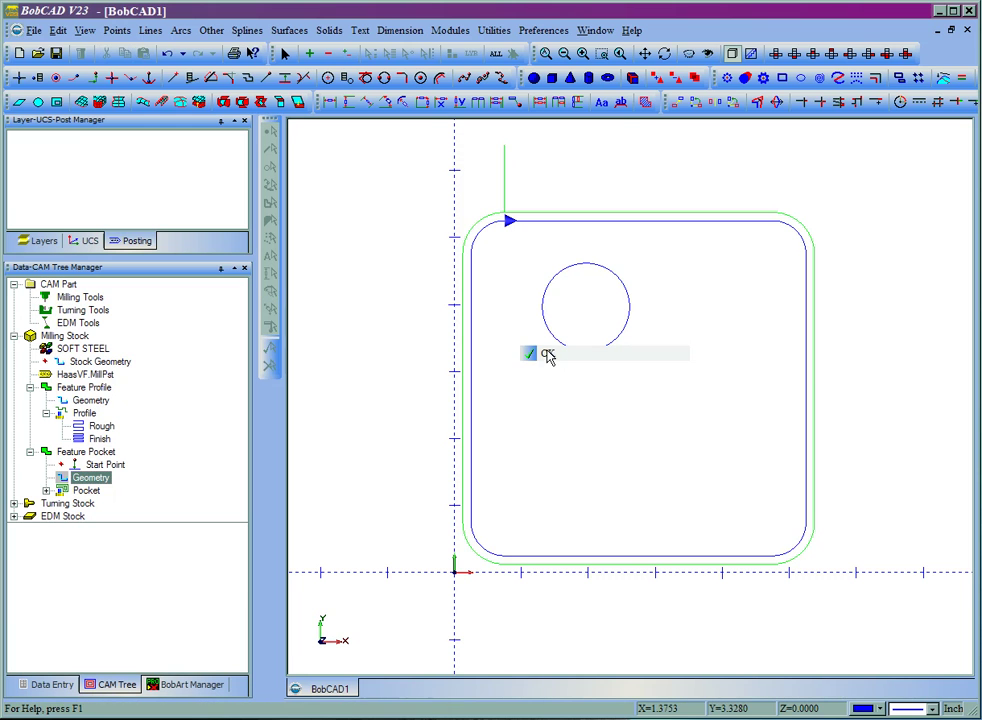
pyautogui.rightClick(87, 491)
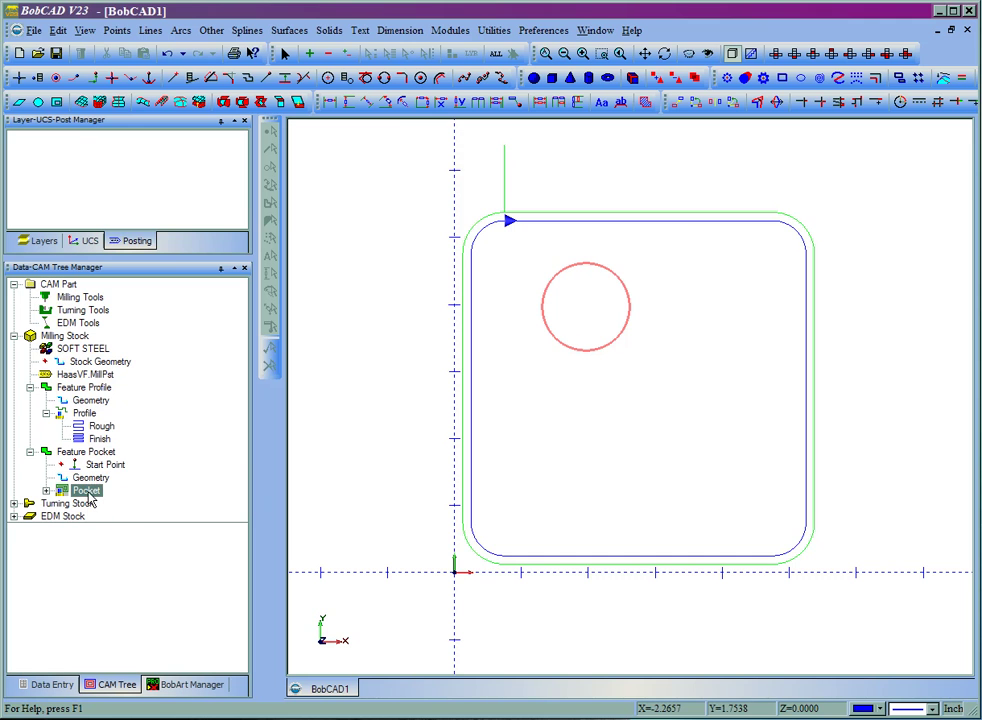
pyautogui.click(117, 502)
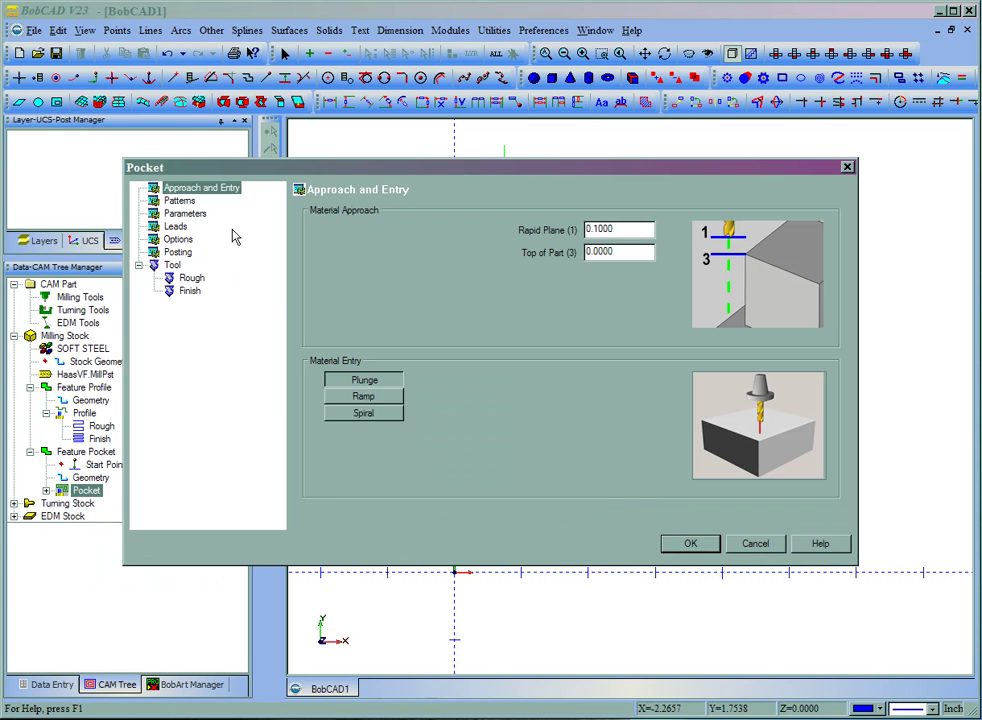
# Review the pocket pattern, depth, lead and chamfer pages, set rough tool diameter .125, and accept
pyautogui.click(179, 200)
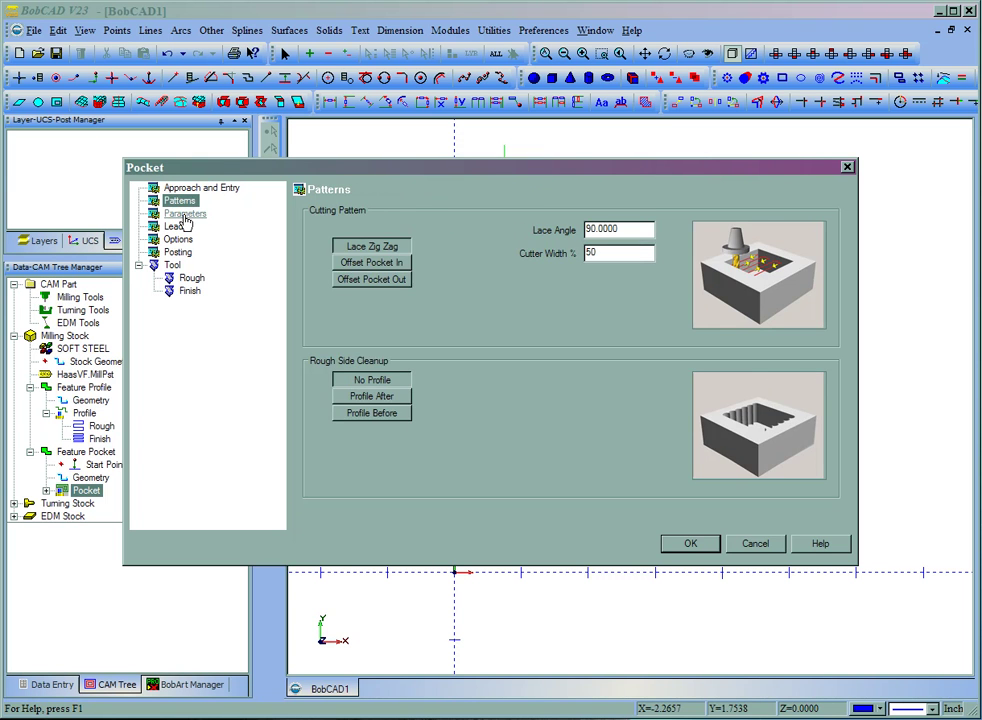
pyautogui.click(184, 215)
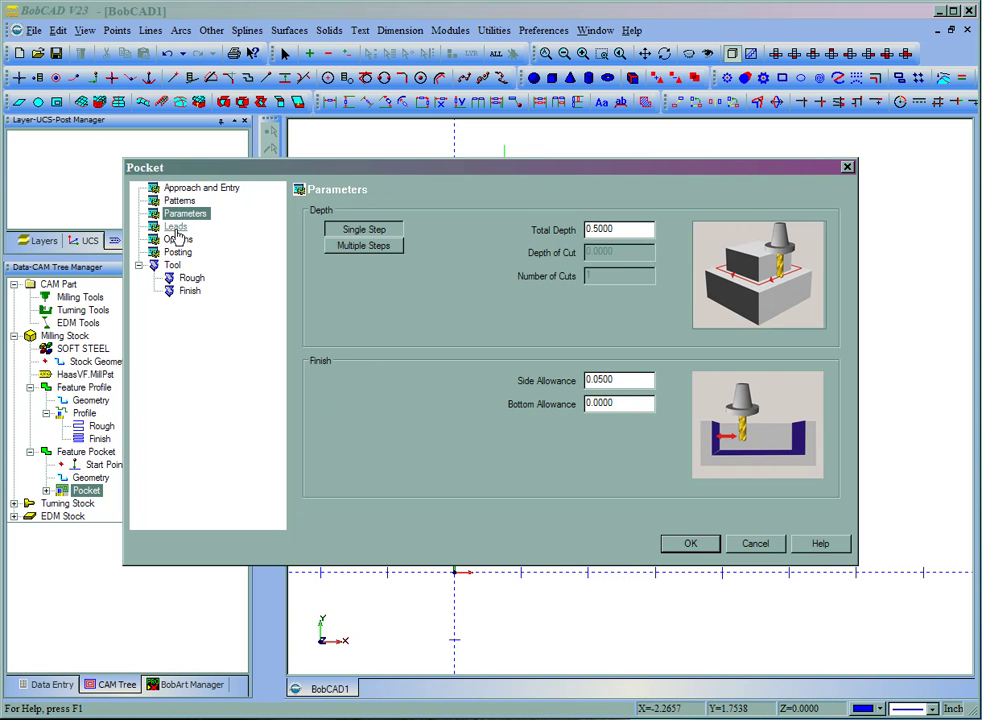
pyautogui.click(176, 228)
pyautogui.click(174, 252)
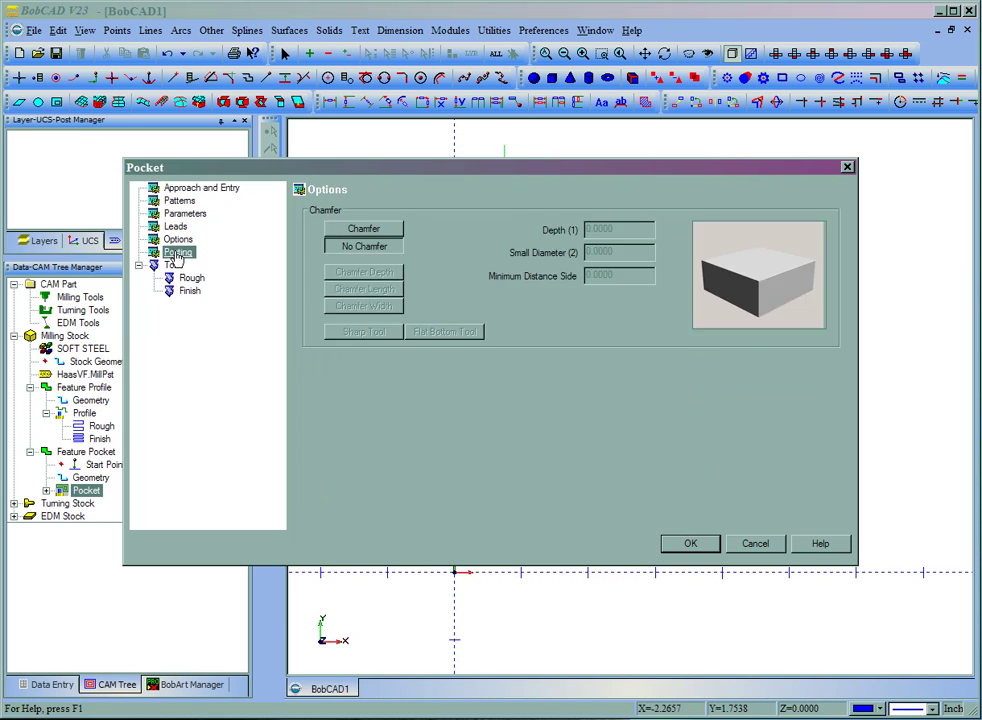
pyautogui.click(190, 278)
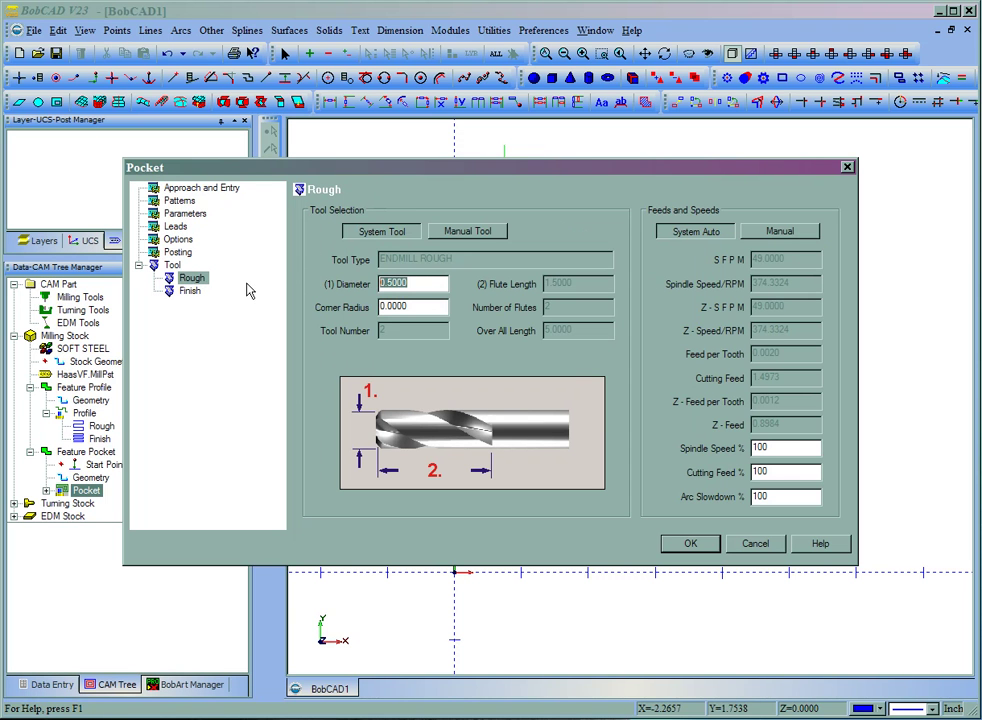
pyautogui.write('.125')
pyautogui.click(690, 543)
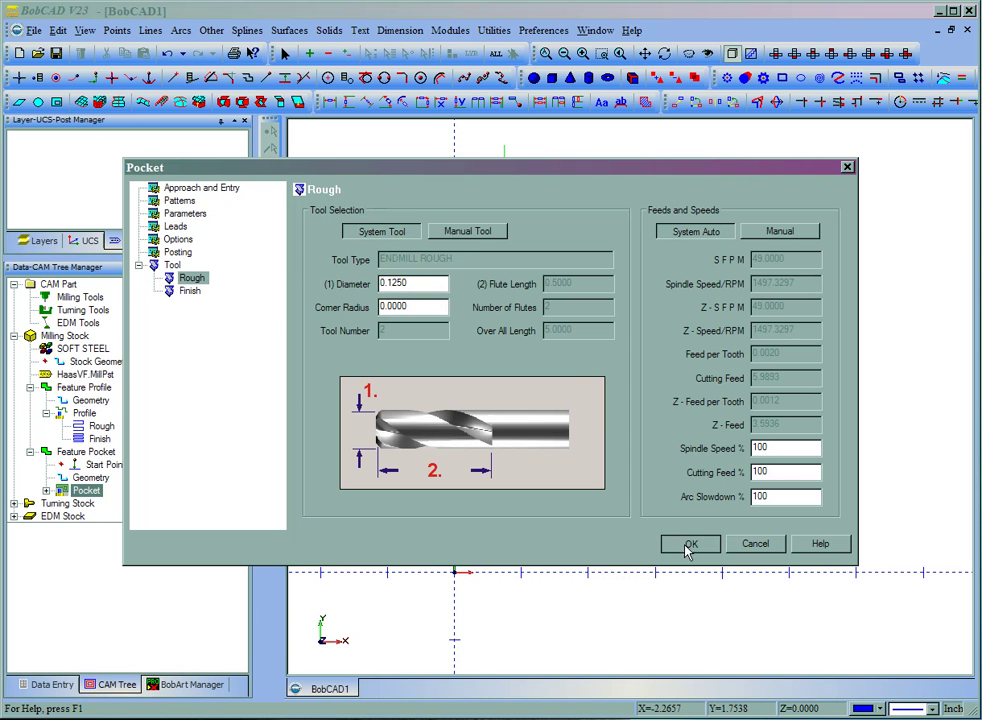
# Compute the zigzag pocket toolpath inside the circular hole
pyautogui.rightClick(88, 492)
pyautogui.click(135, 517)
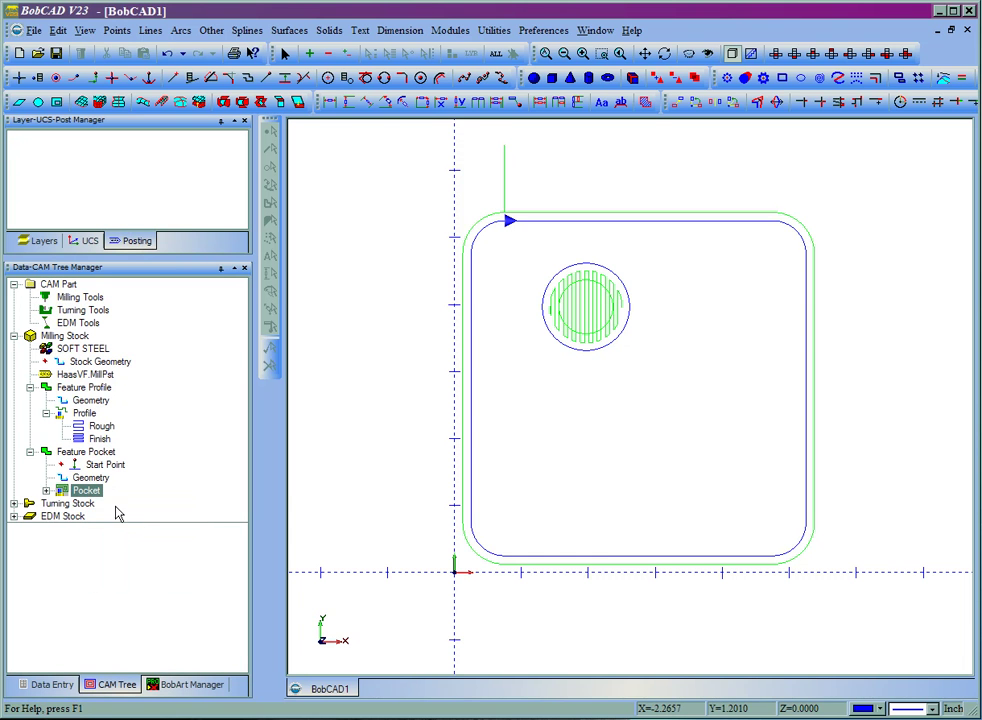
pyautogui.click(91, 477)
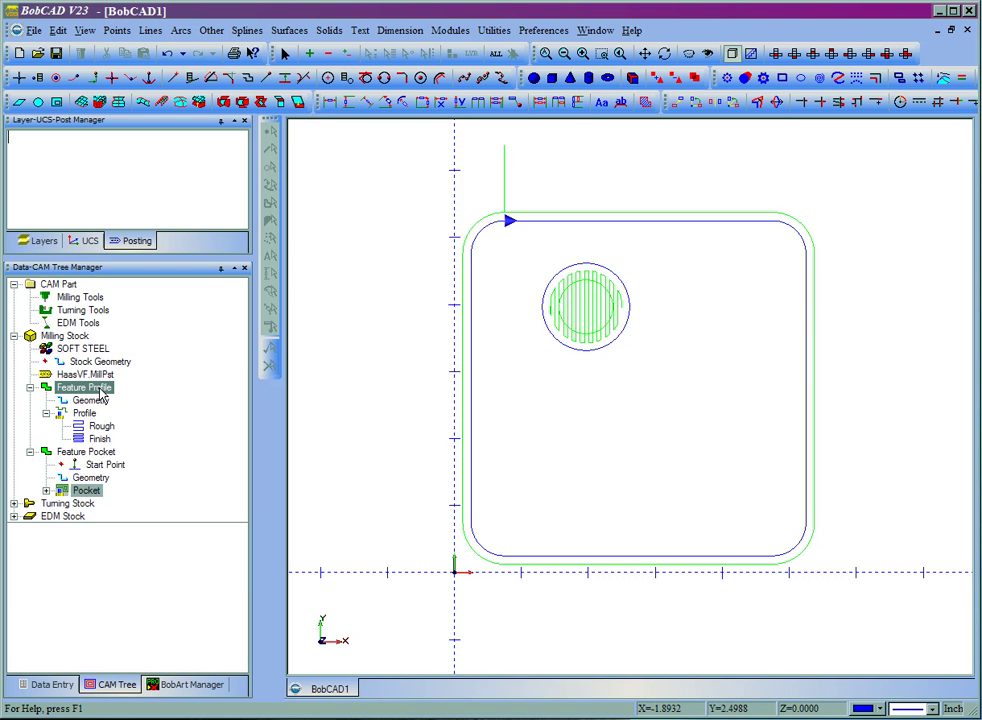
# Rename the profile feature to 'Outside Cut'
pyautogui.click(98, 388)
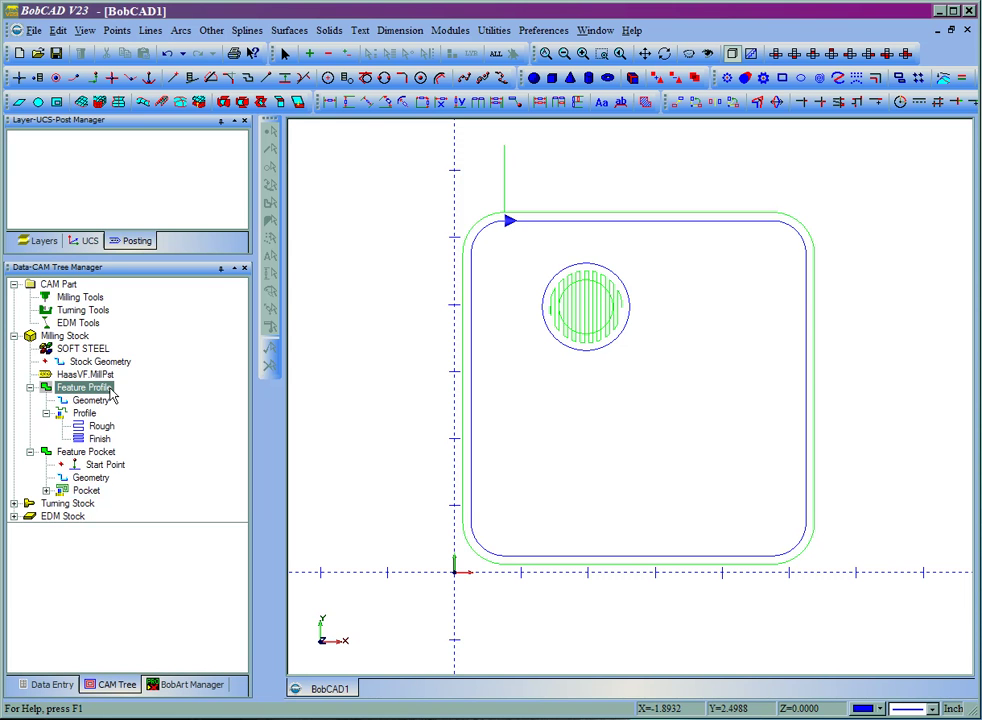
pyautogui.click(100, 388)
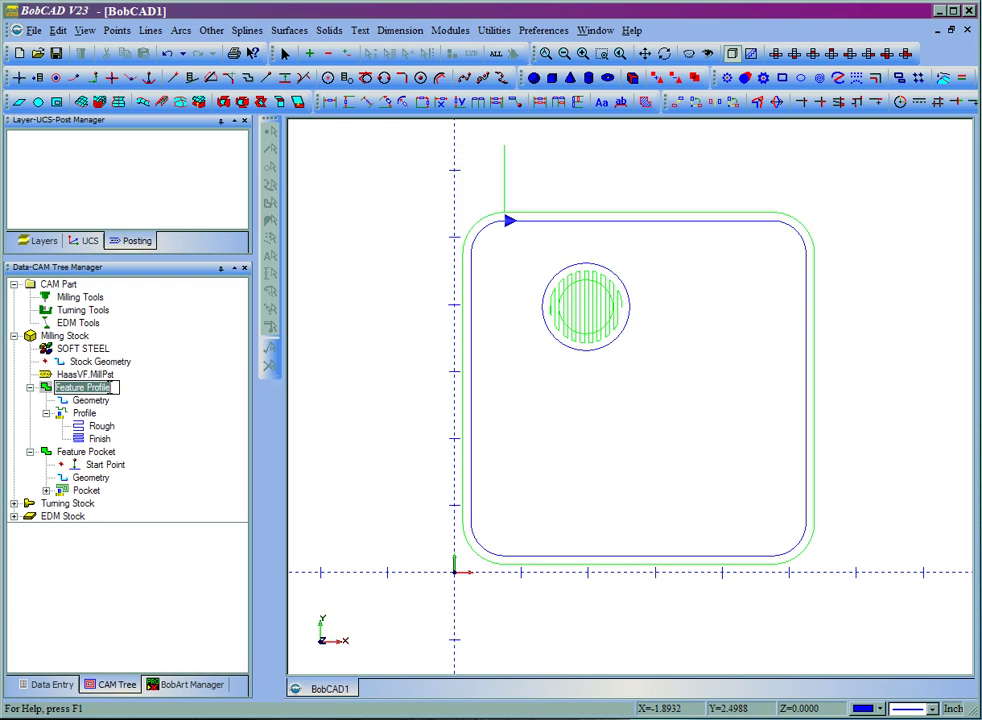
pyautogui.write('0')
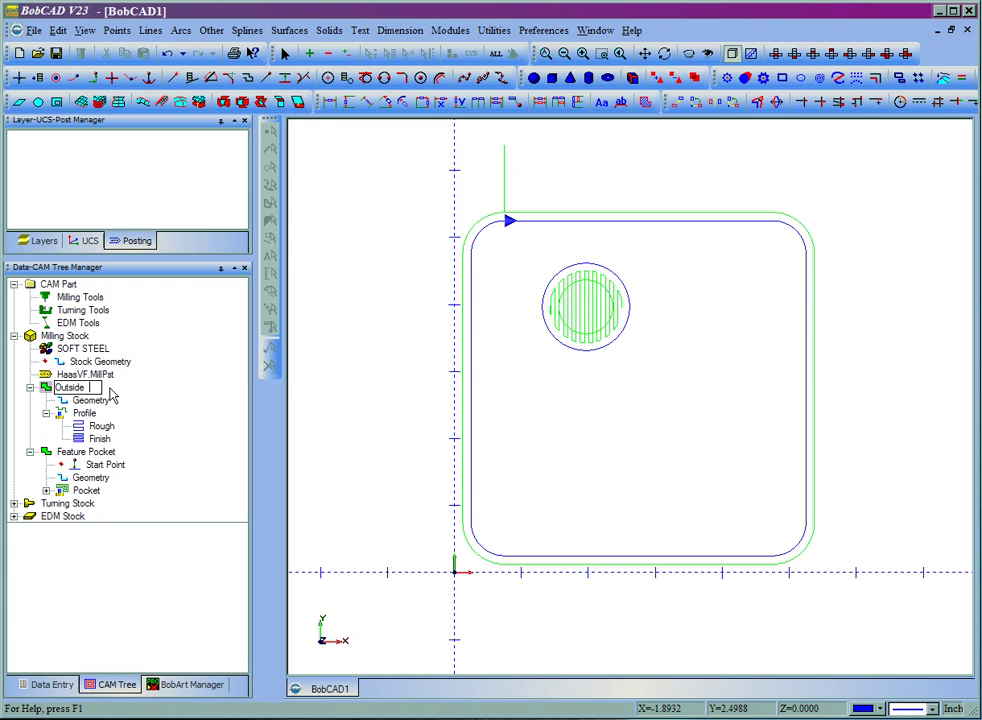
pyautogui.write('utside Cut')
pyautogui.click(87, 453)
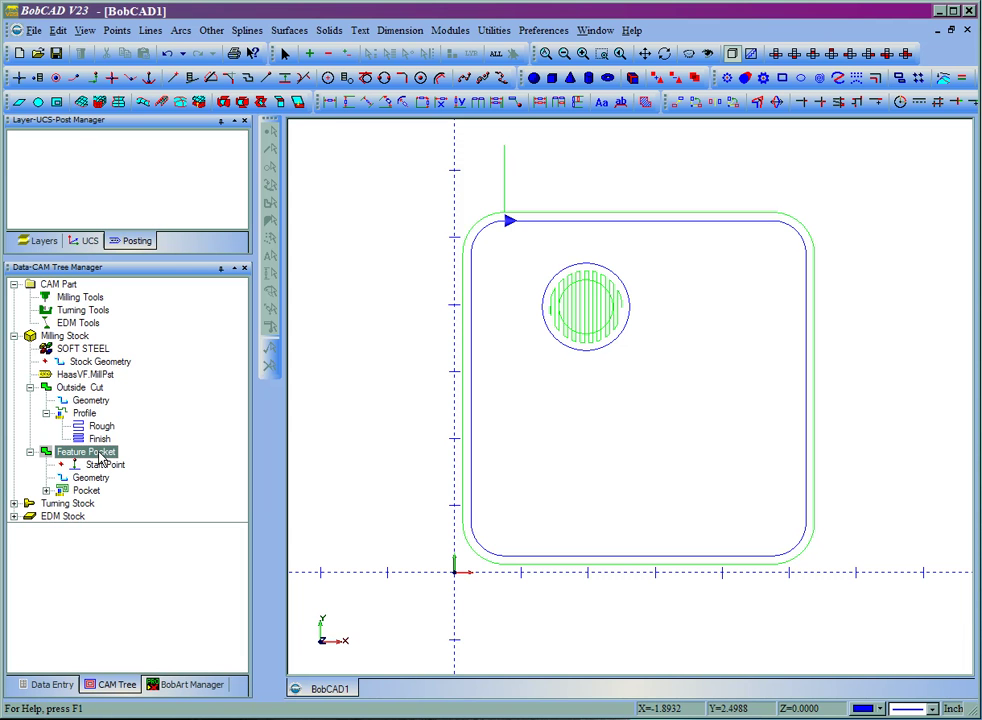
# Rename the pocket feature to 'Pocket'
pyautogui.click(107, 454)
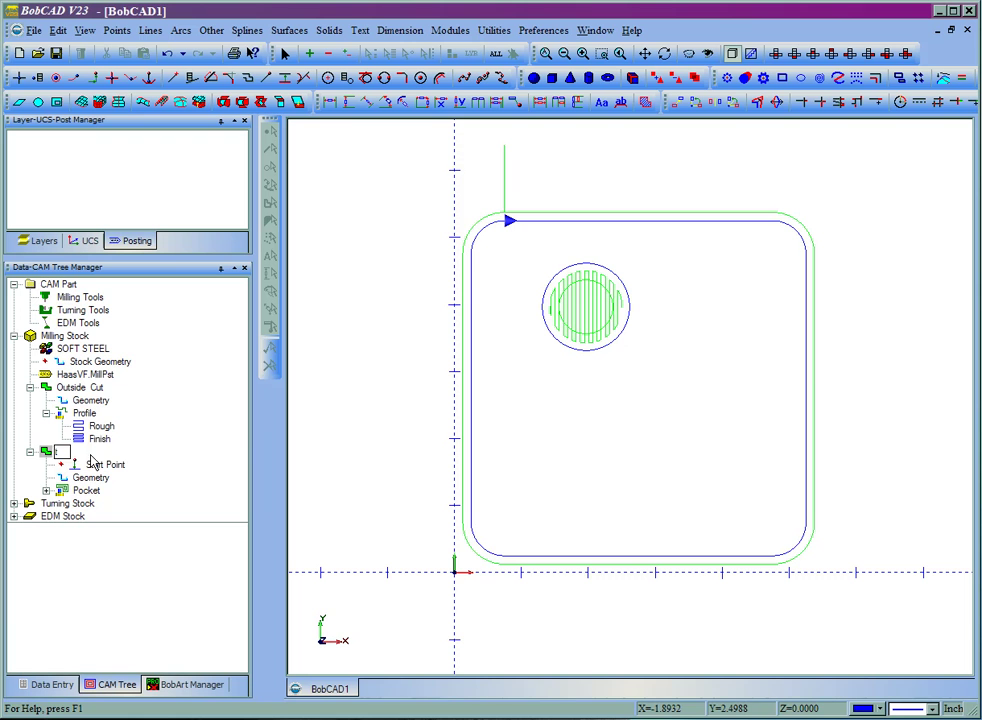
pyautogui.press('BackSpace')
pyautogui.write('ket')
pyautogui.click(100, 464)
pyautogui.keyDown('ctrl'); pyautogui.click(100, 478); pyautogui.keyUp('ctrl')
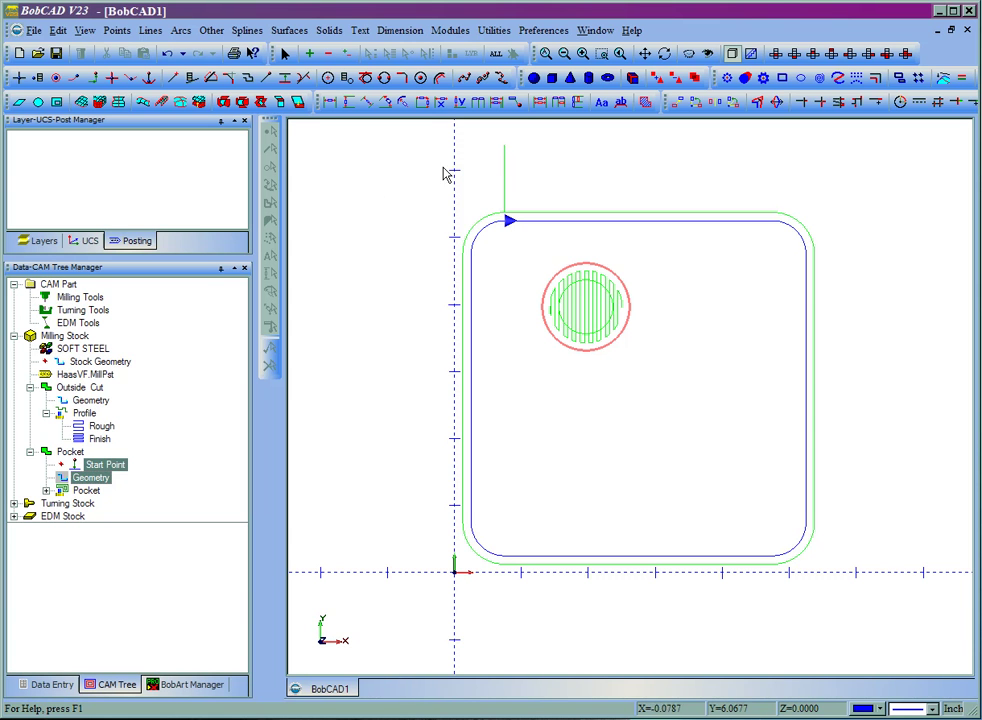
pyautogui.click(58, 284)
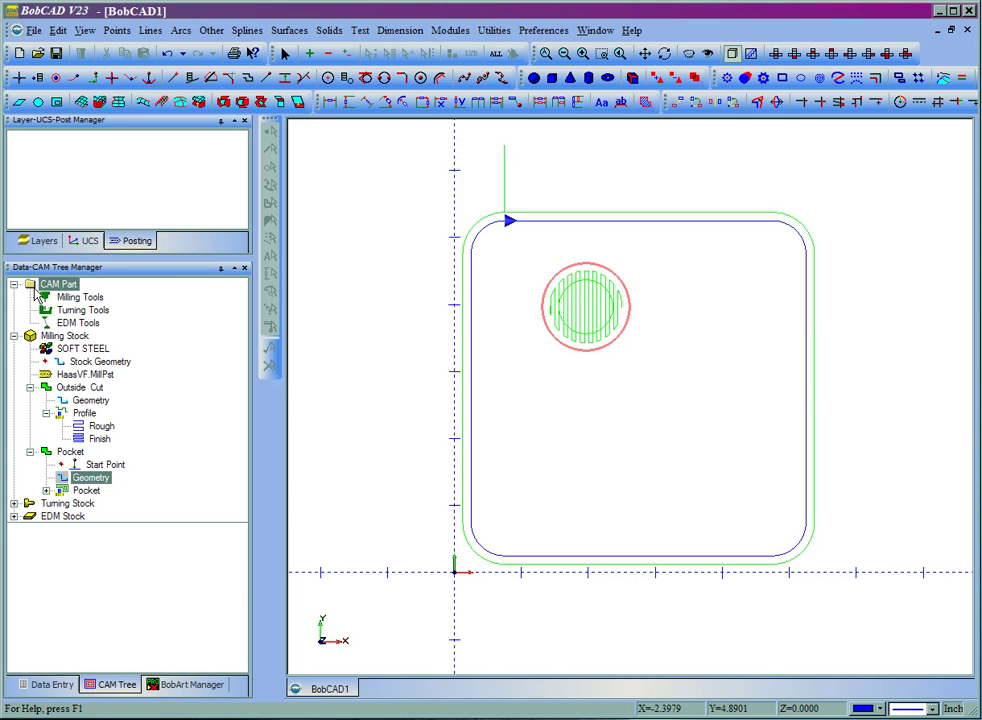
pyautogui.click(78, 297)
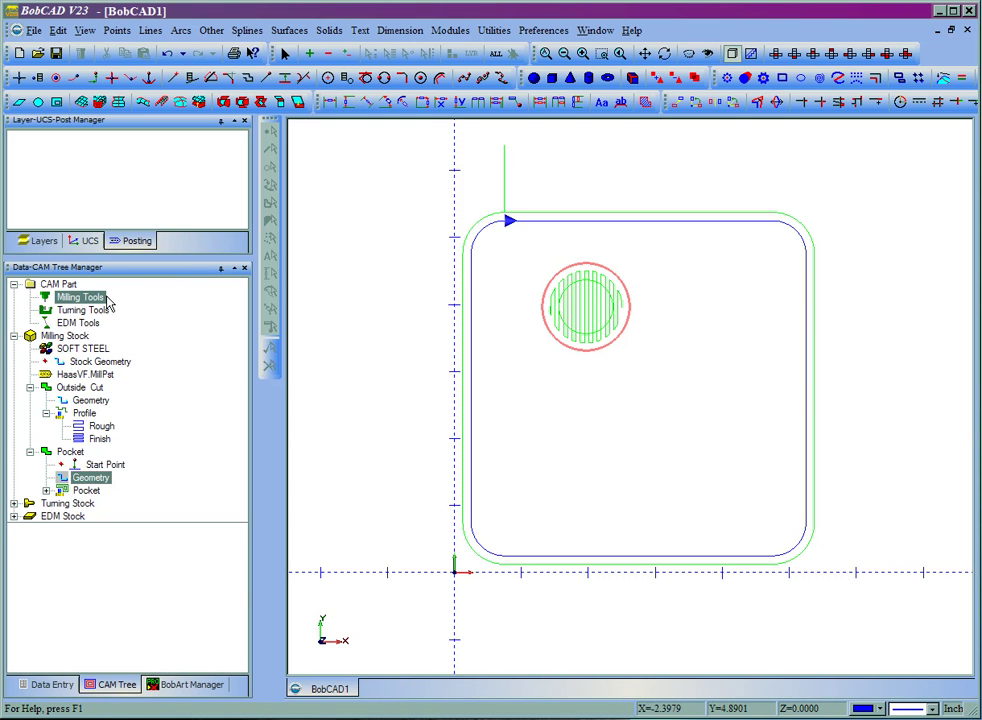
pyautogui.click(65, 336)
pyautogui.click(80, 348)
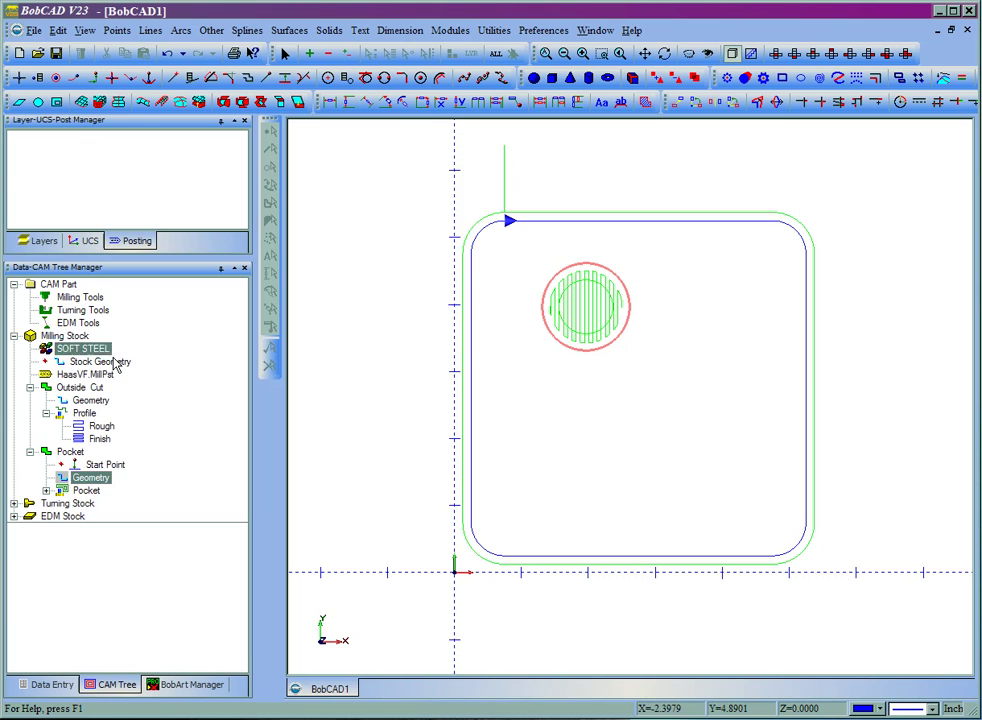
pyautogui.click(74, 375)
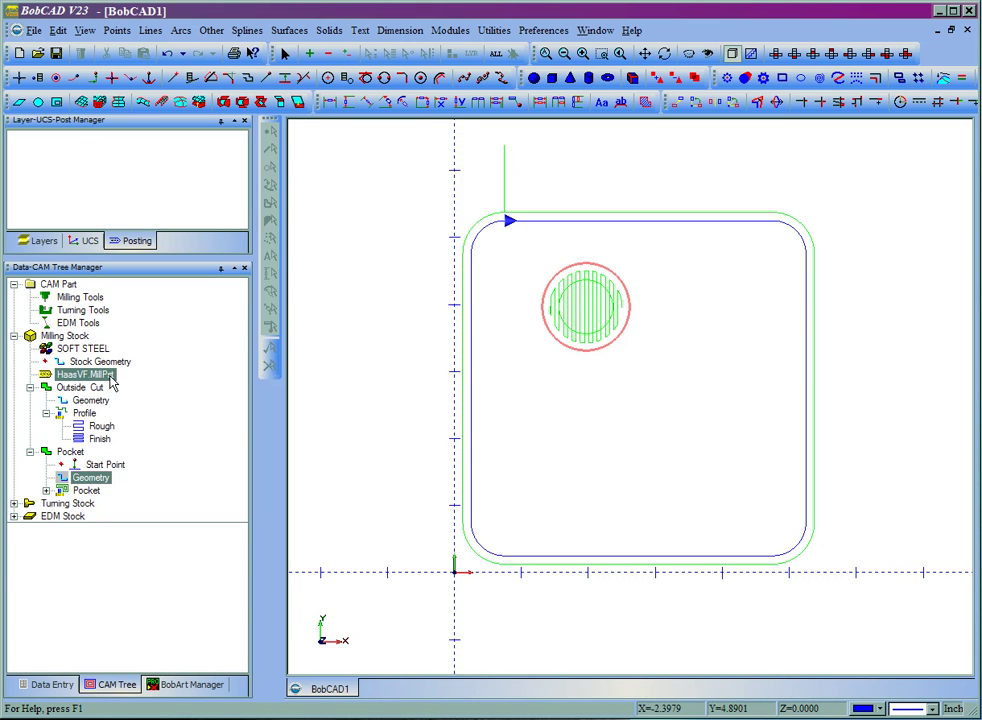
# Reselect HaasVF.MillPst as the milling post processor file and confirm
pyautogui.rightClick(112, 383)
pyautogui.click(142, 390)
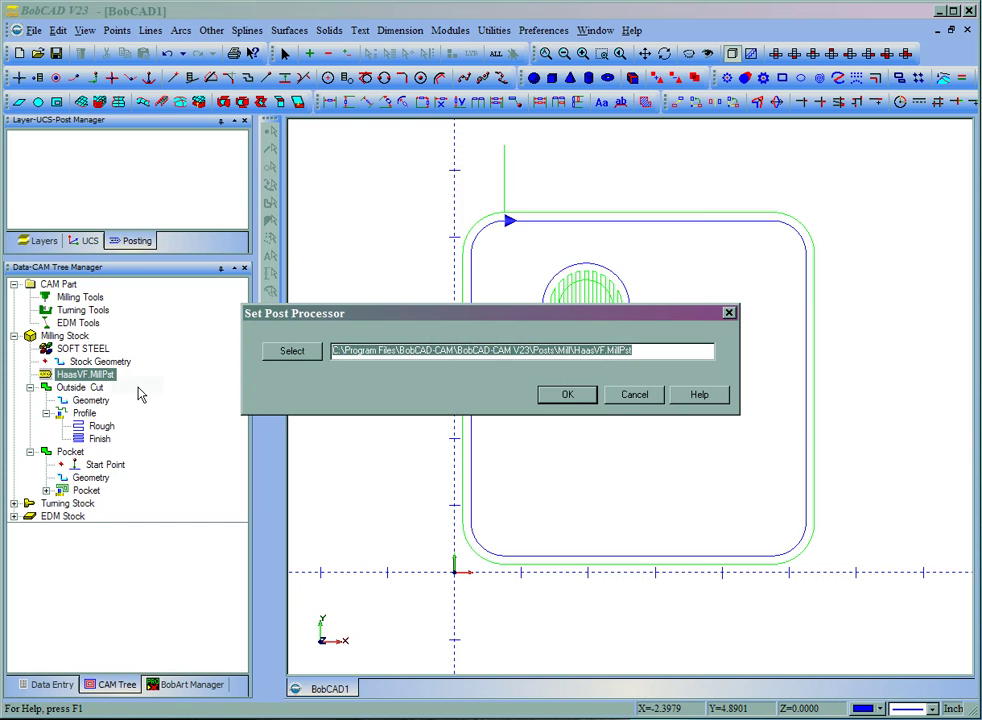
pyautogui.click(282, 356)
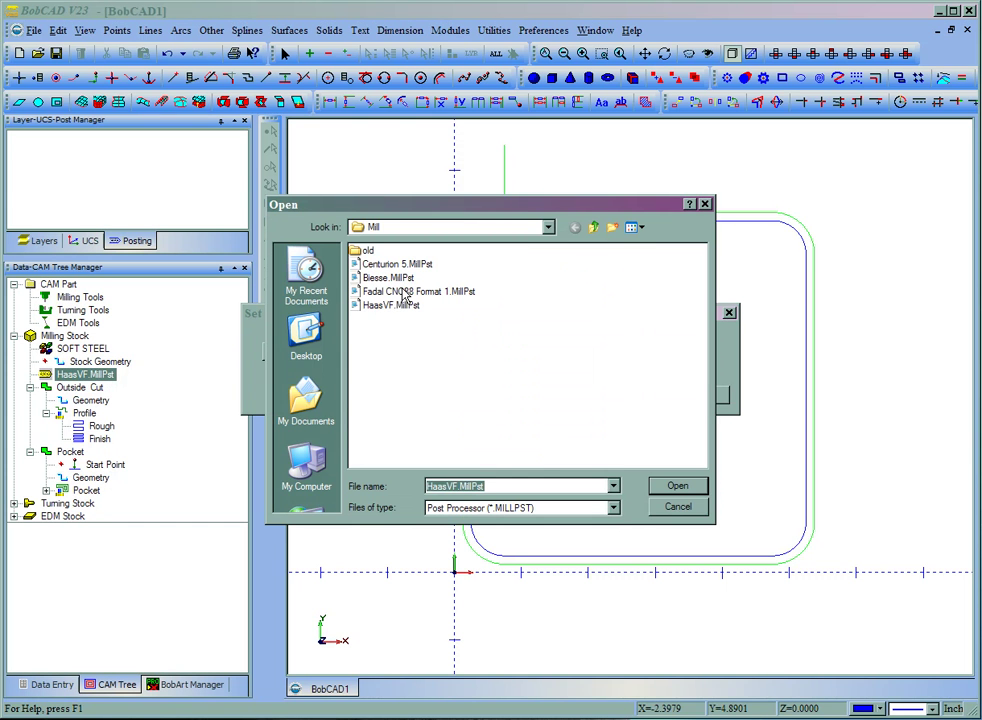
pyautogui.click(678, 486)
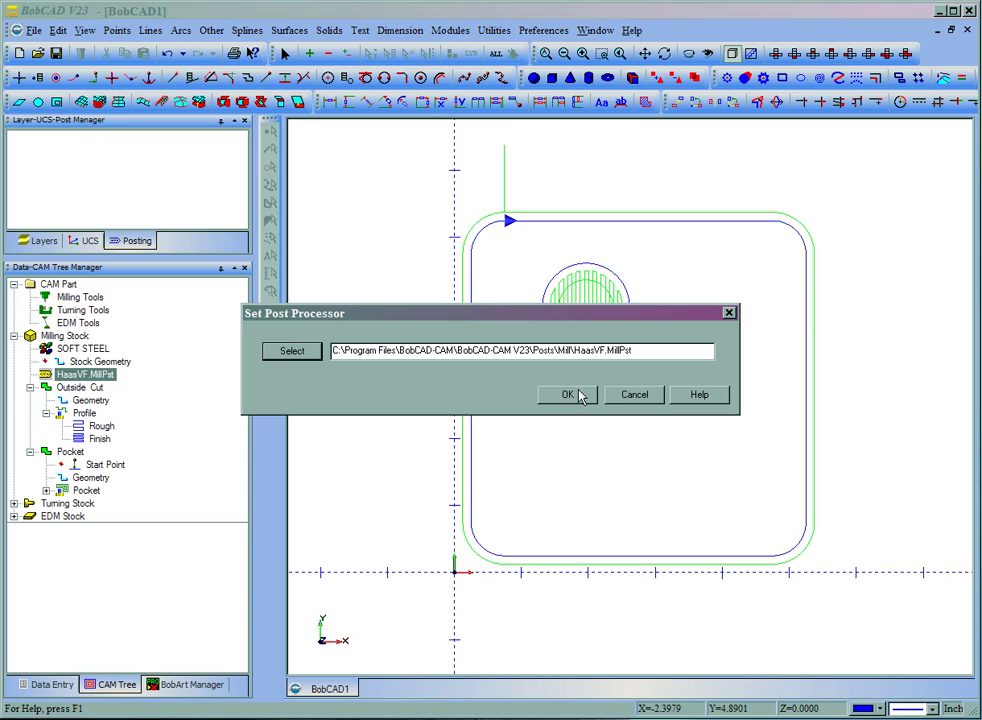
pyautogui.click(570, 396)
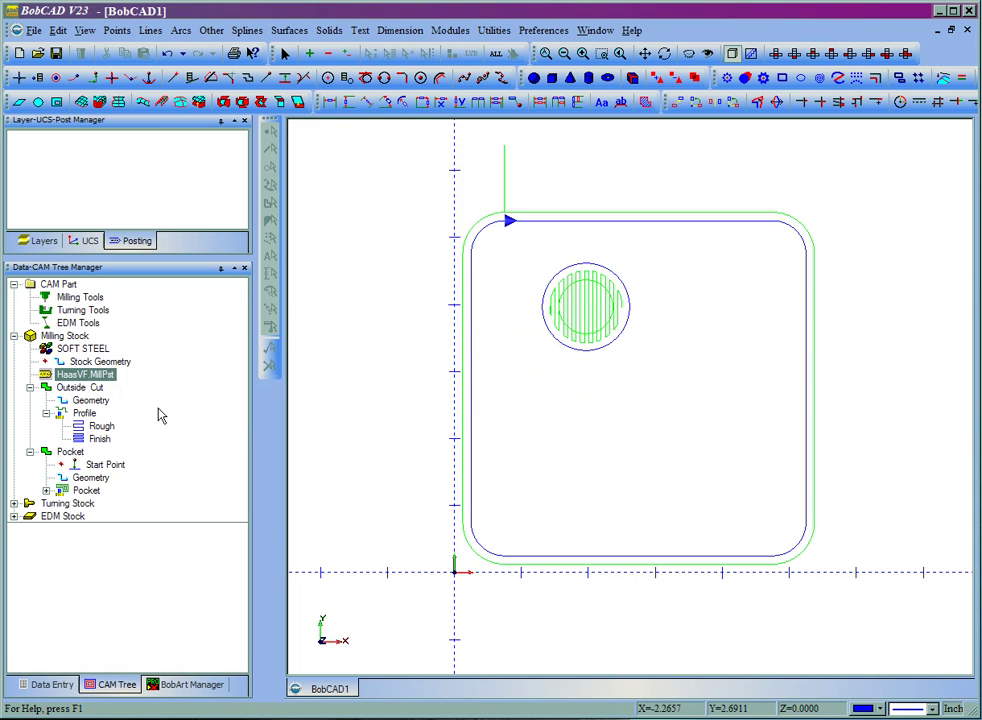
# Post NC code from Milling Tools, listing the contour job and the pocket job
pyautogui.rightClick(103, 304)
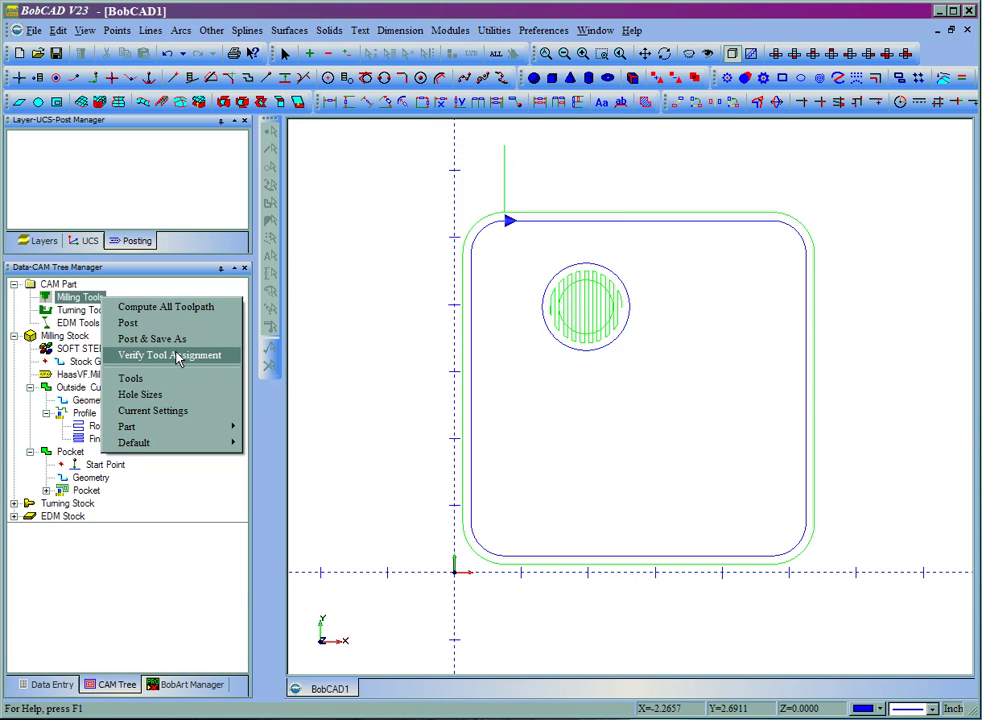
pyautogui.click(144, 327)
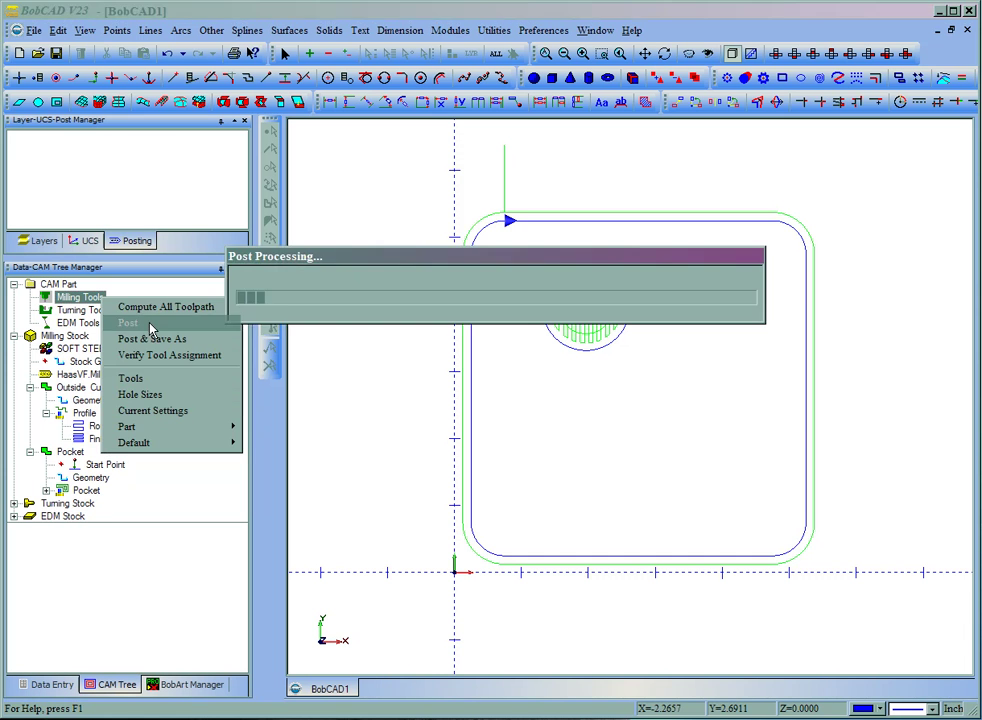
pyautogui.moveTo(241, 142)
pyautogui.mouseDown()
pyautogui.moveTo(240, 205)
pyautogui.moveTo(243, 165)
pyautogui.mouseUp()
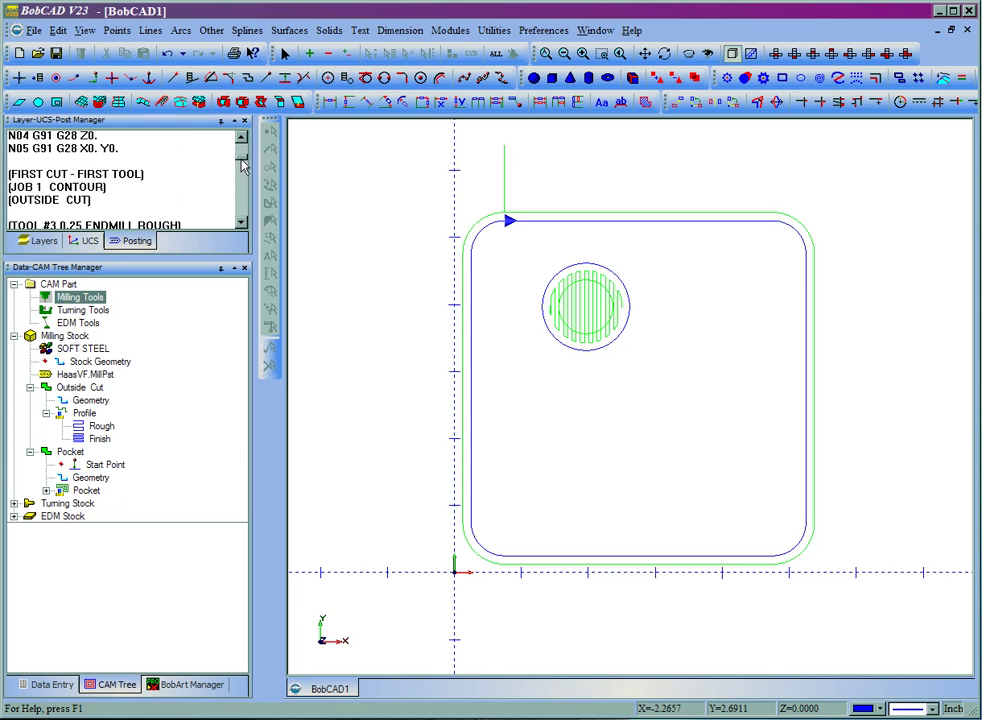
# Post the milling job's NC code via Post & Save As, targeting the Desktop folder
pyautogui.rightClick(95, 297)
pyautogui.click(151, 342)
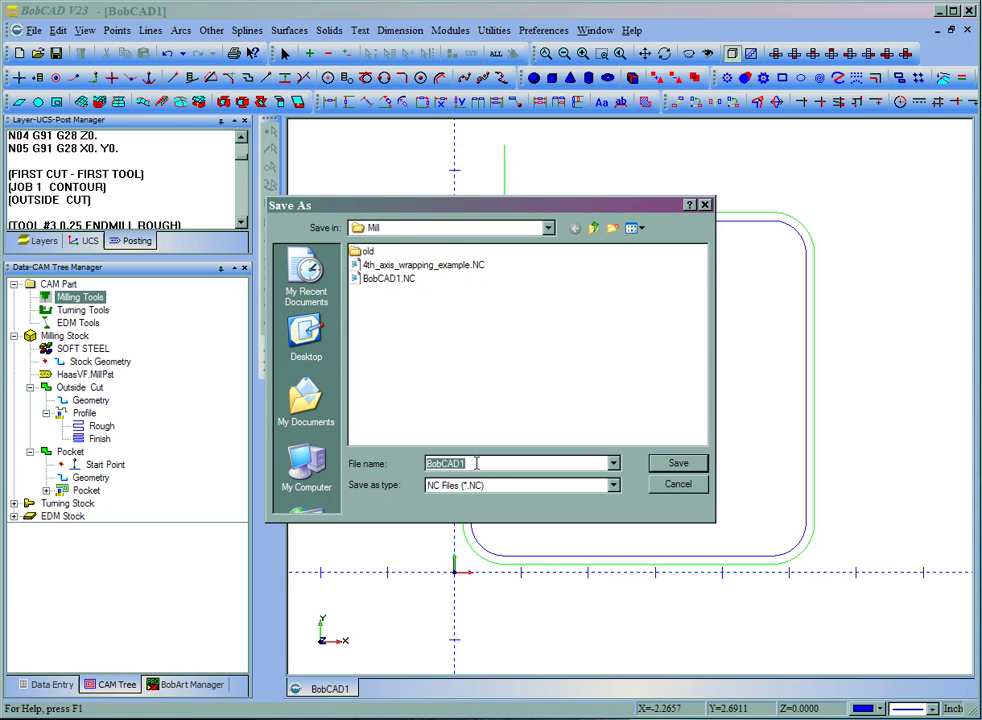
pyautogui.click(306, 340)
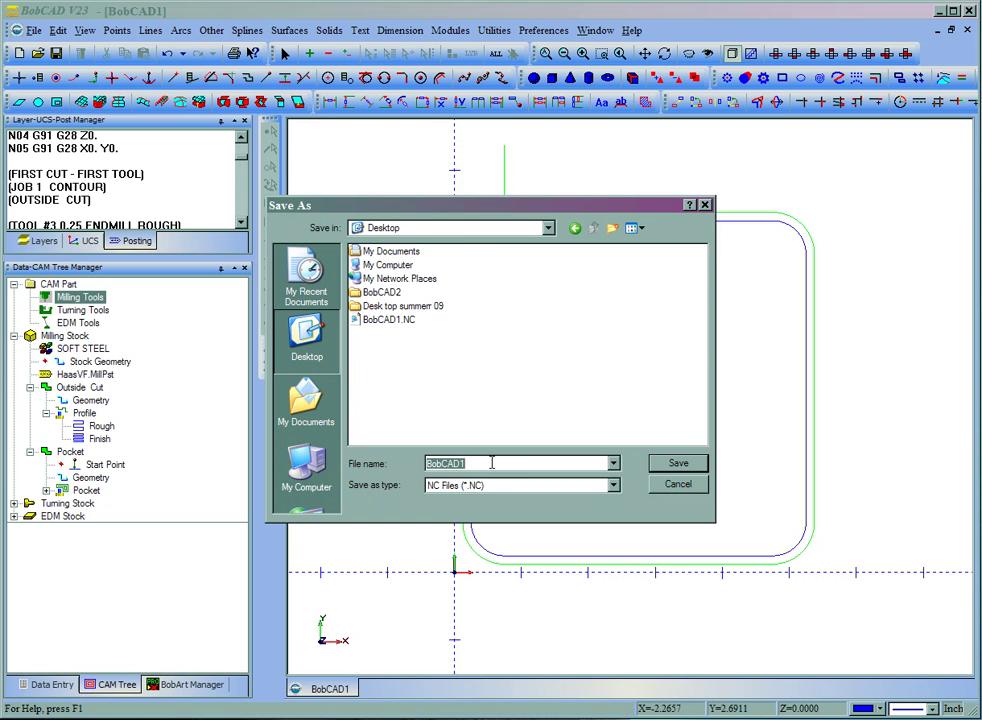
# Name the file Sample2 and set Save as type to All Files
pyautogui.write('Samplwe')
pyautogui.press('BackSpace')
pyautogui.press('BackSpace')
pyautogui.write('e2')
pyautogui.click(607, 488)
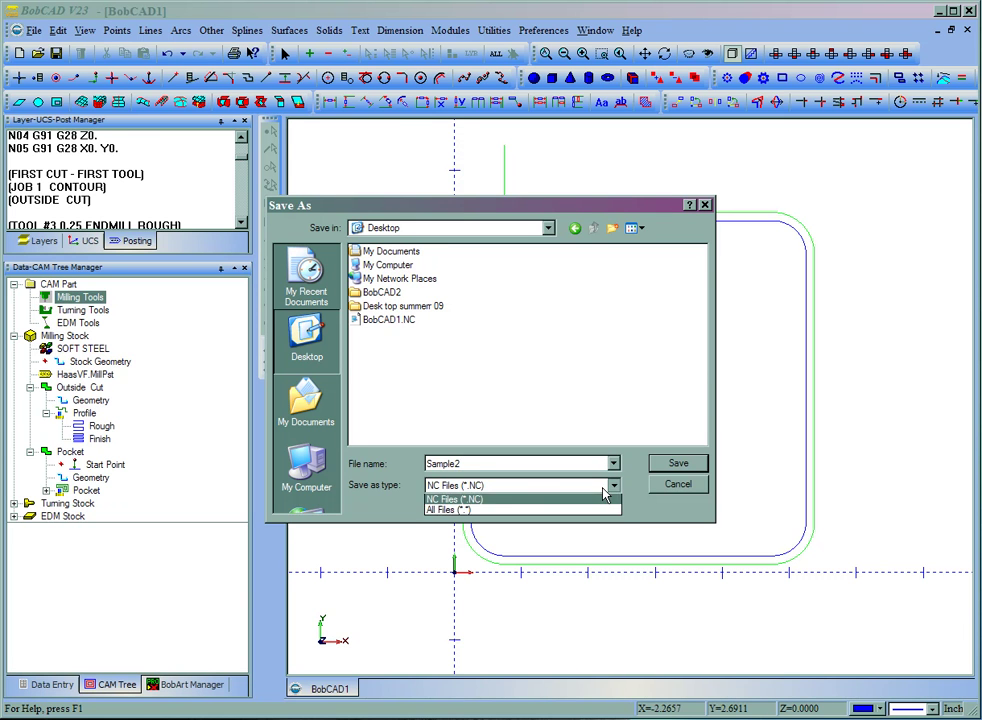
pyautogui.click(472, 512)
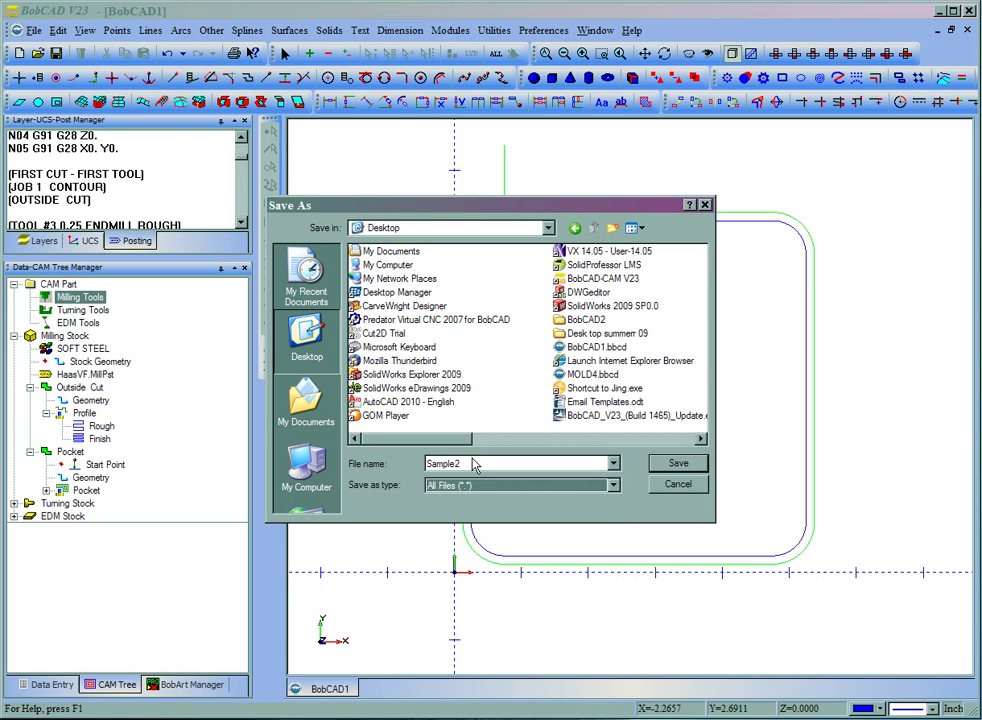
pyautogui.doubleClick(472, 463)
pyautogui.click(472, 463)
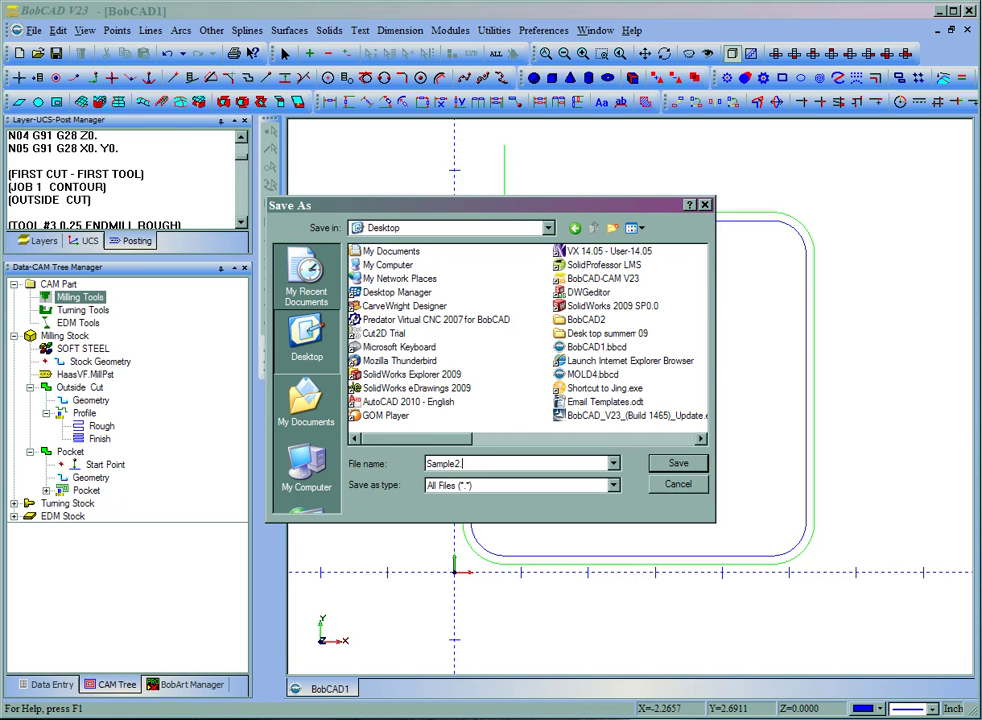